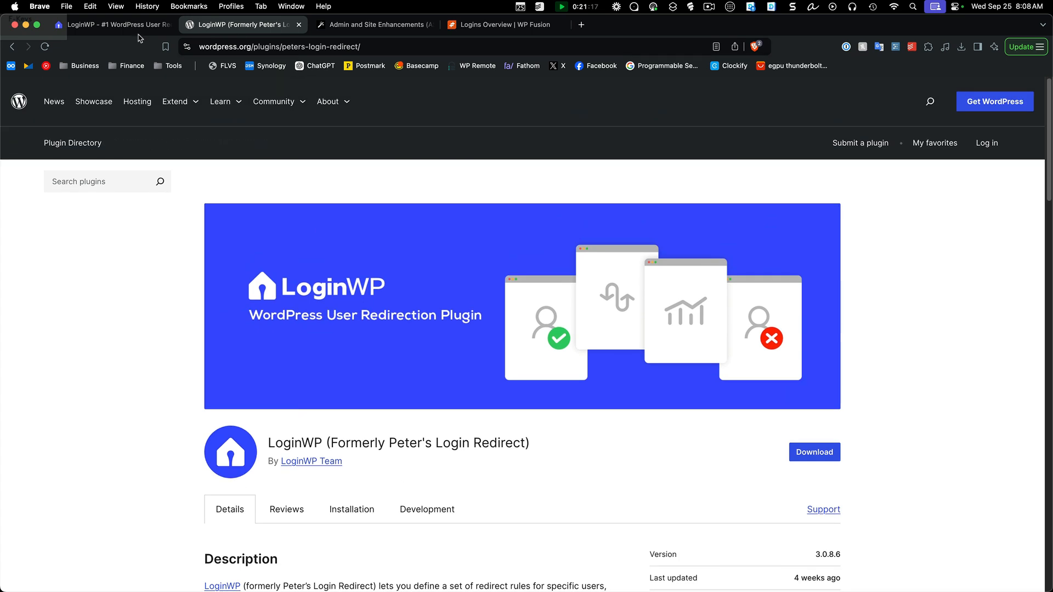
Review the features, Pro integrations and Pro redirect conditions on the LoginWP website
{"action": "key", "text": "ctrl+shift+Tab"}
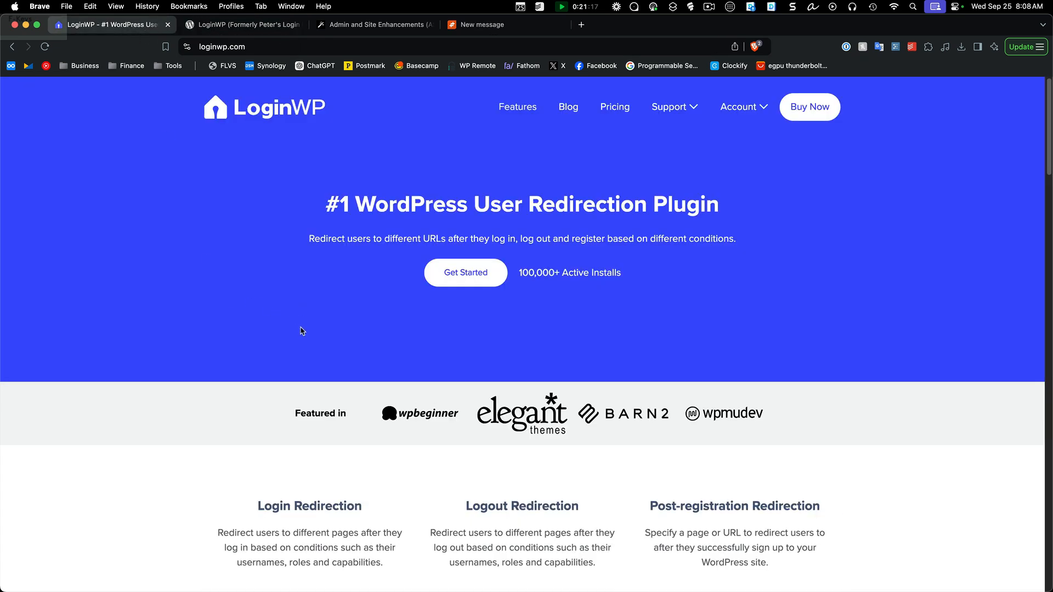
{"action": "left_click", "coordinate": [536, 109]}
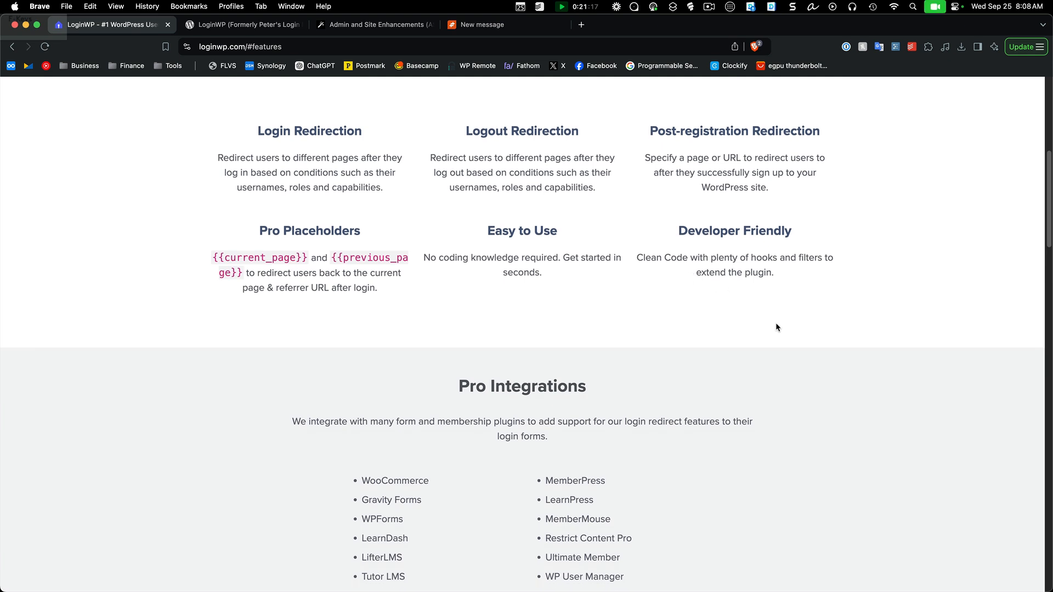
{"action": "scroll", "coordinate": [776, 323], "scroll_direction": "down", "scroll_amount": 4}
{"action": "left_click_drag", "start_coordinate": [362, 270], "coordinate": [615, 463]}
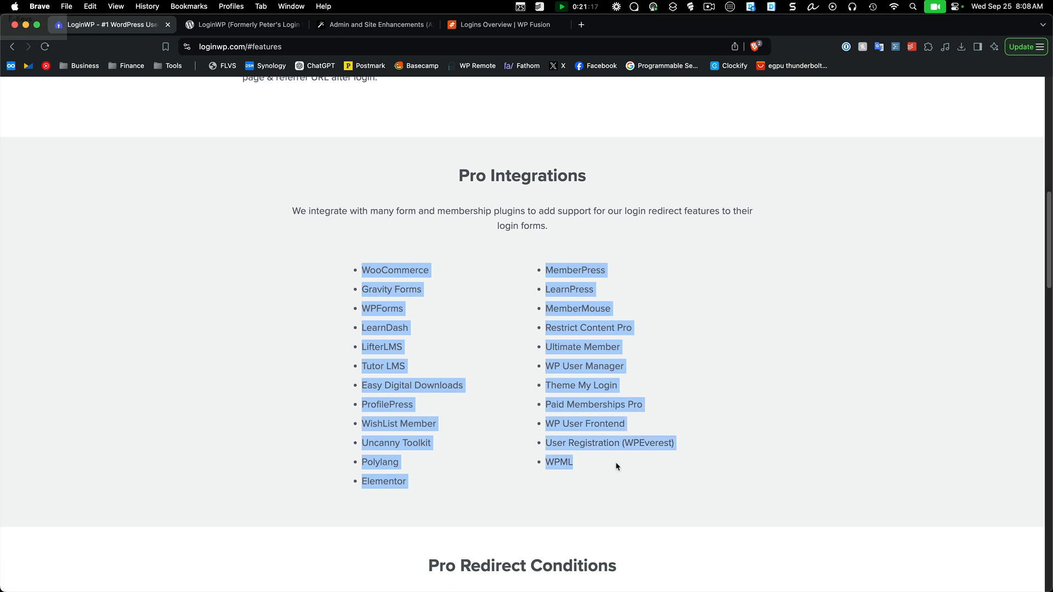
{"action": "left_click", "coordinate": [814, 422]}
{"action": "scroll", "coordinate": [814, 423], "scroll_direction": "down", "scroll_amount": 10}
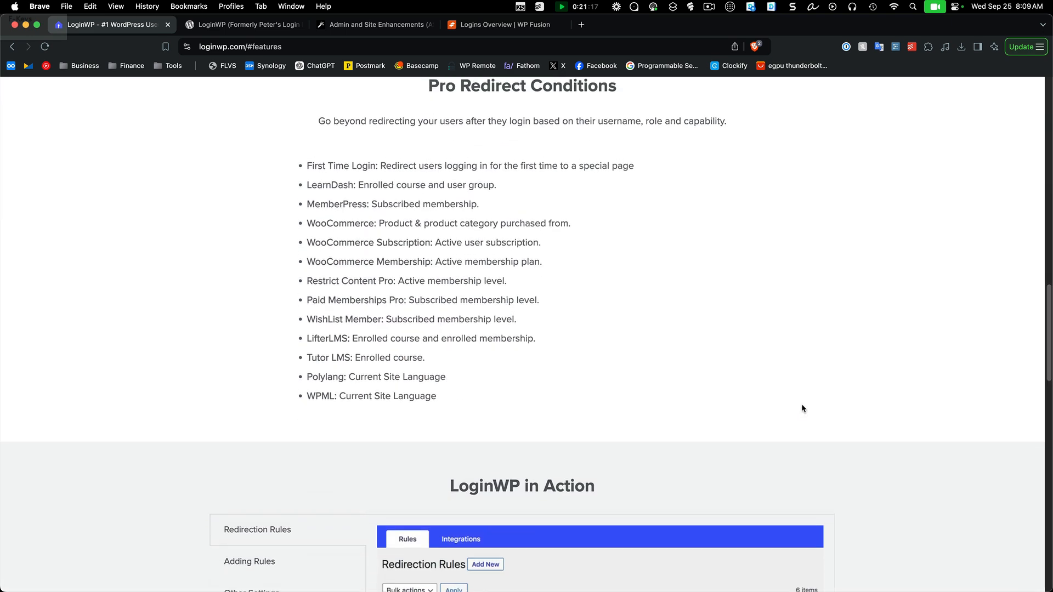
{"action": "scroll", "coordinate": [801, 406], "scroll_direction": "down", "scroll_amount": 5}
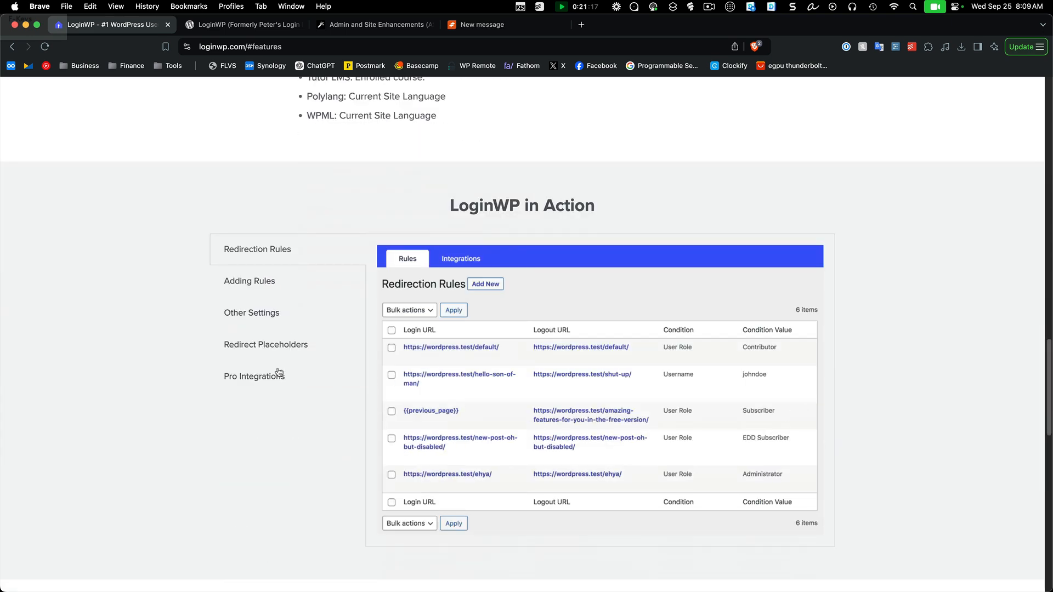
{"action": "scroll", "coordinate": [296, 379], "scroll_direction": "down", "scroll_amount": 4}
{"action": "scroll", "coordinate": [300, 379], "scroll_direction": "down", "scroll_amount": 10}
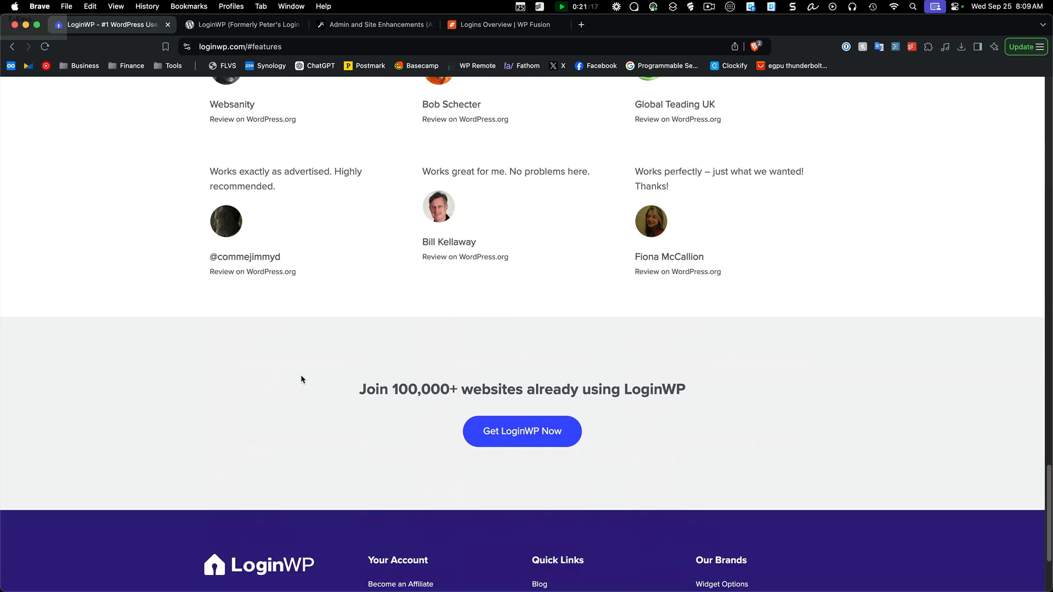
{"action": "scroll", "coordinate": [364, 432], "scroll_direction": "up", "scroll_amount": 20}
{"action": "scroll", "coordinate": [374, 442], "scroll_direction": "up", "scroll_amount": 3}
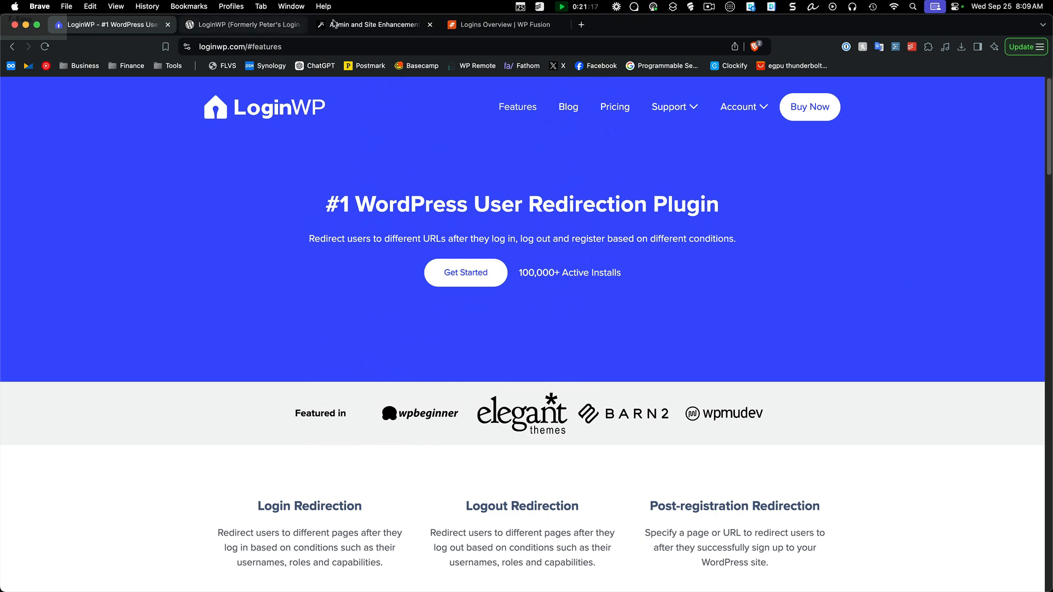
View the Admin and Site Enhancements (ASE) website and its pricing page, and return to its home page
{"action": "left_click", "coordinate": [358, 30]}
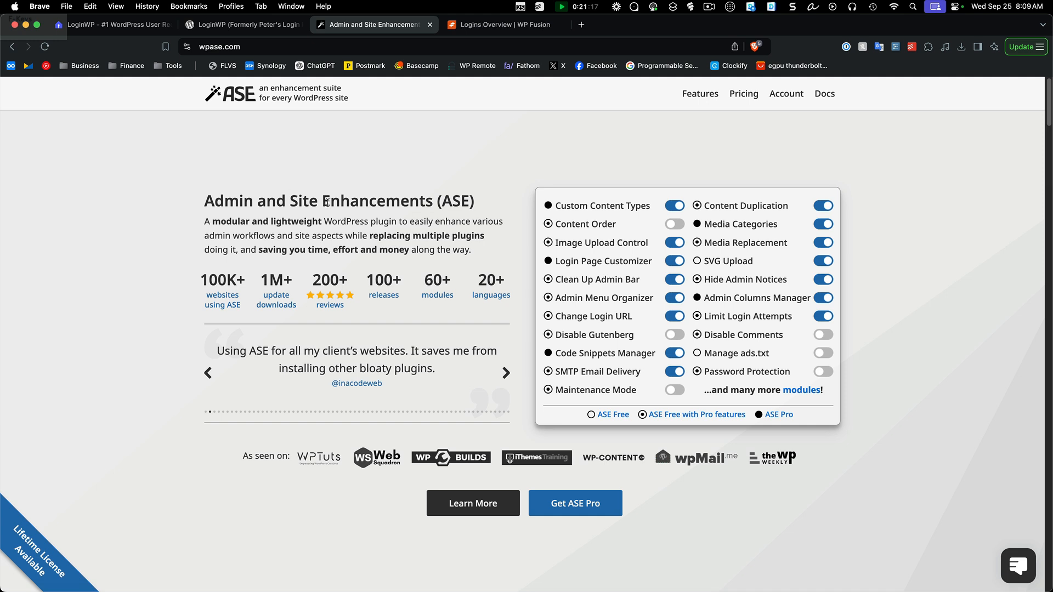
{"action": "left_click", "coordinate": [743, 94]}
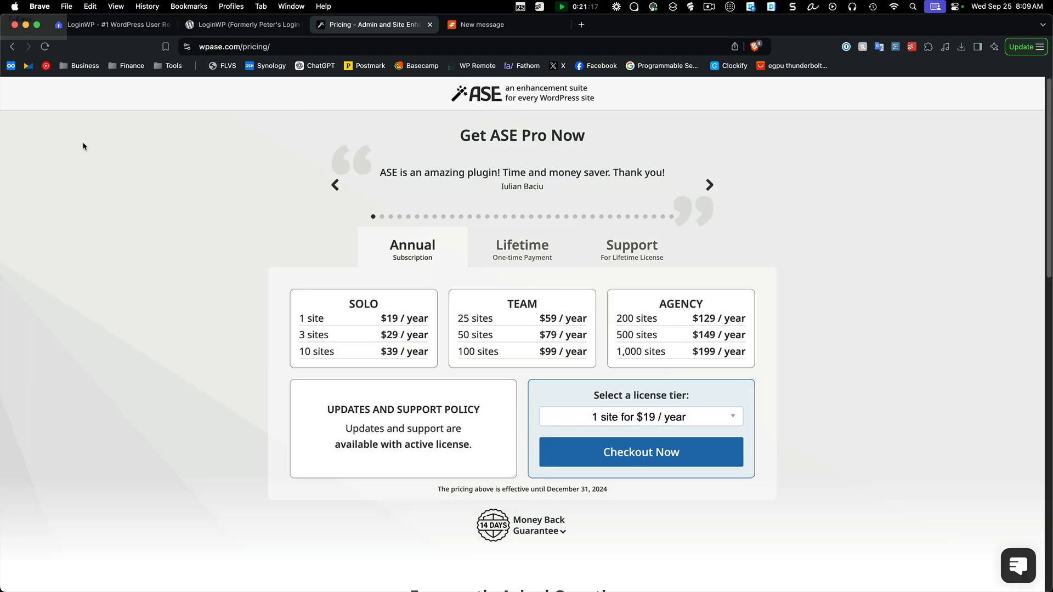
{"action": "left_click", "coordinate": [12, 48]}
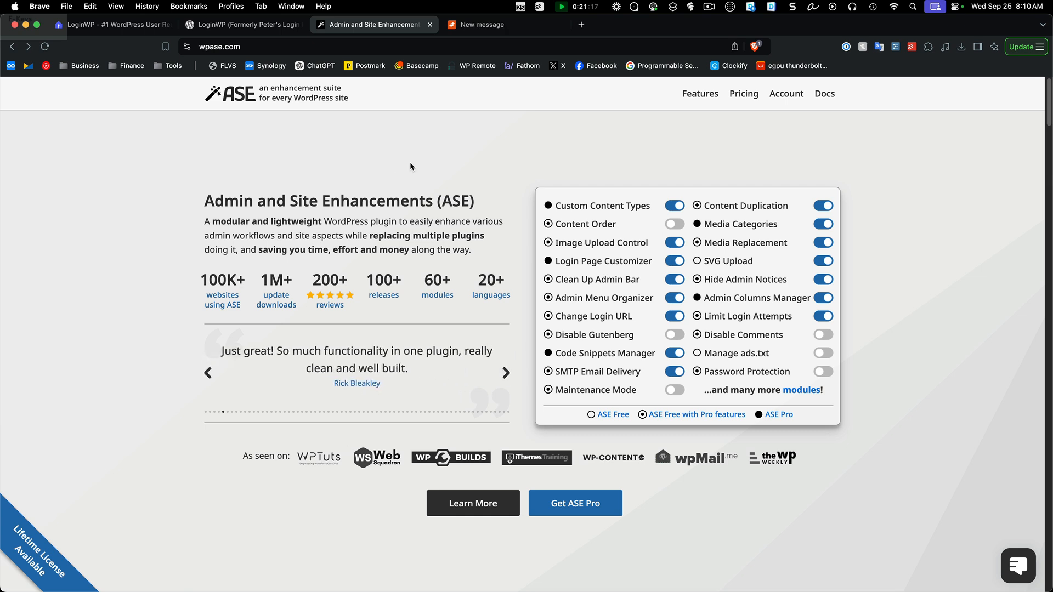
Read the WP Fusion Logins Overview documentation down to the screenshot of the Logins settings
{"action": "left_click", "coordinate": [488, 27]}
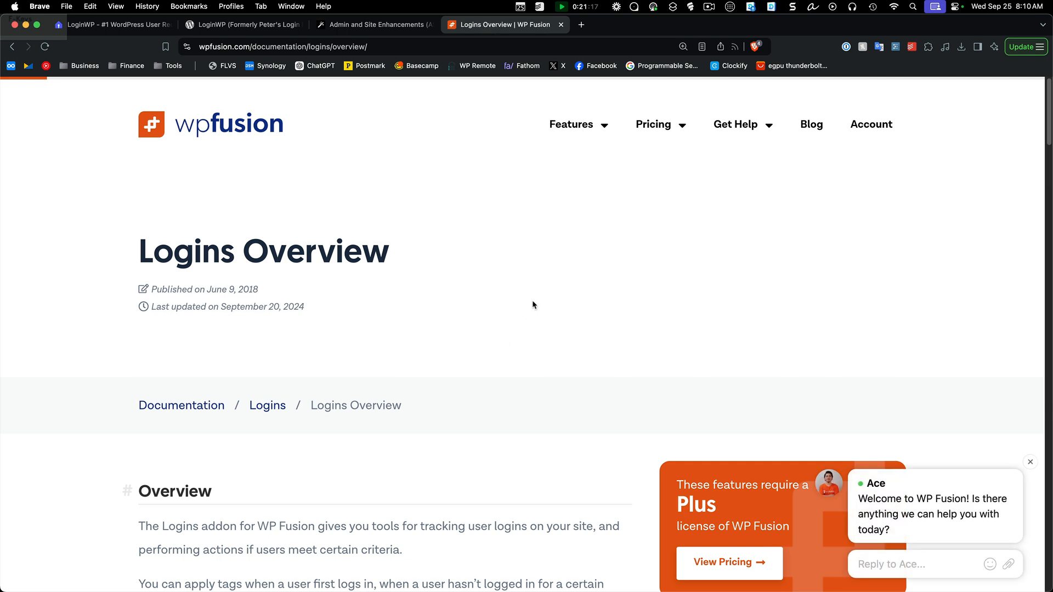
{"action": "scroll", "coordinate": [532, 303], "scroll_direction": "down", "scroll_amount": 1}
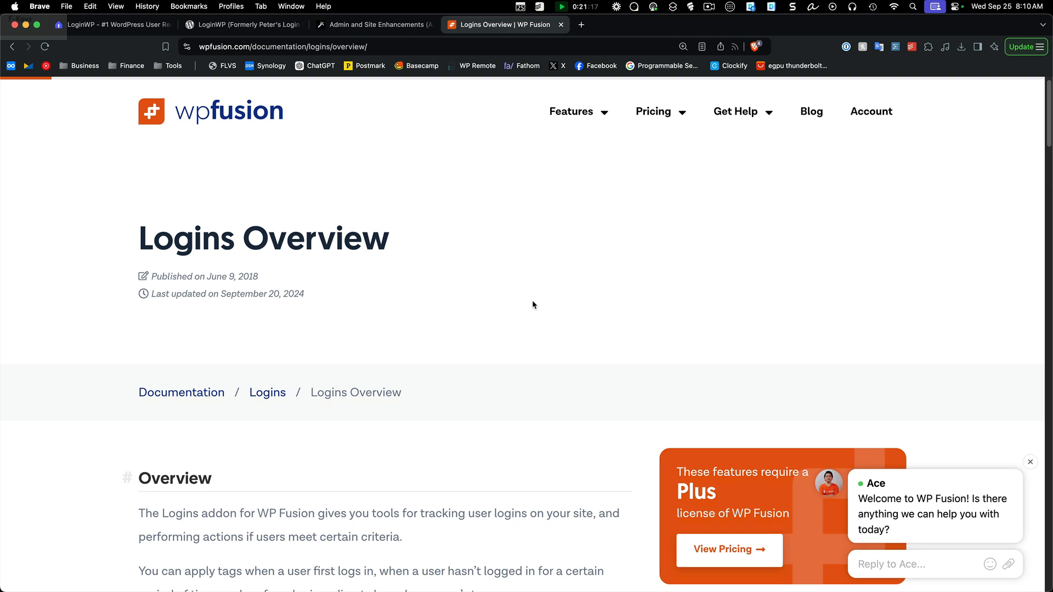
{"action": "scroll", "coordinate": [534, 302], "scroll_direction": "down", "scroll_amount": 4}
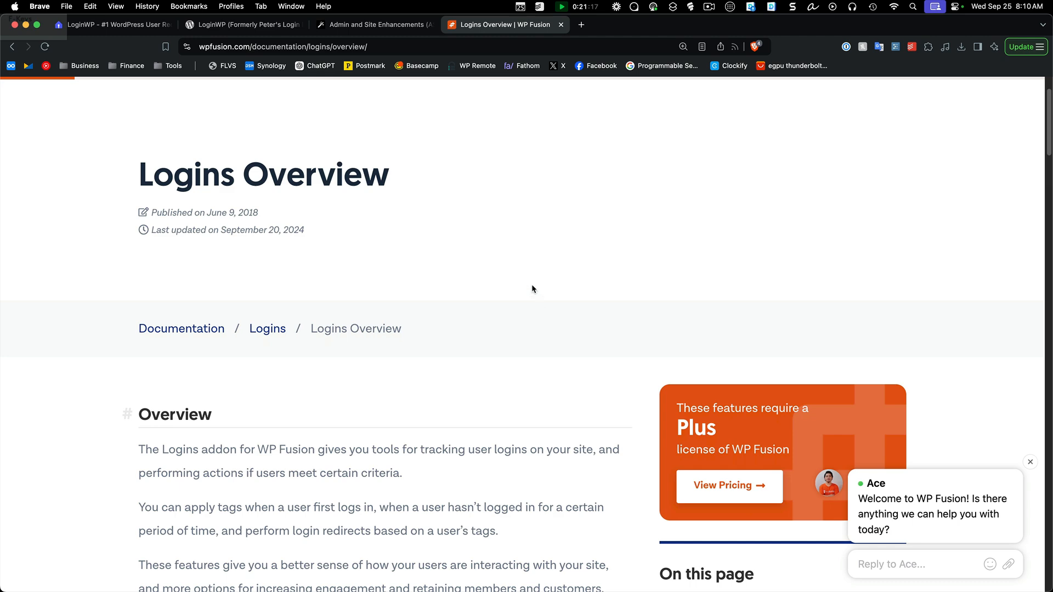
{"action": "scroll", "coordinate": [531, 286], "scroll_direction": "down", "scroll_amount": 20}
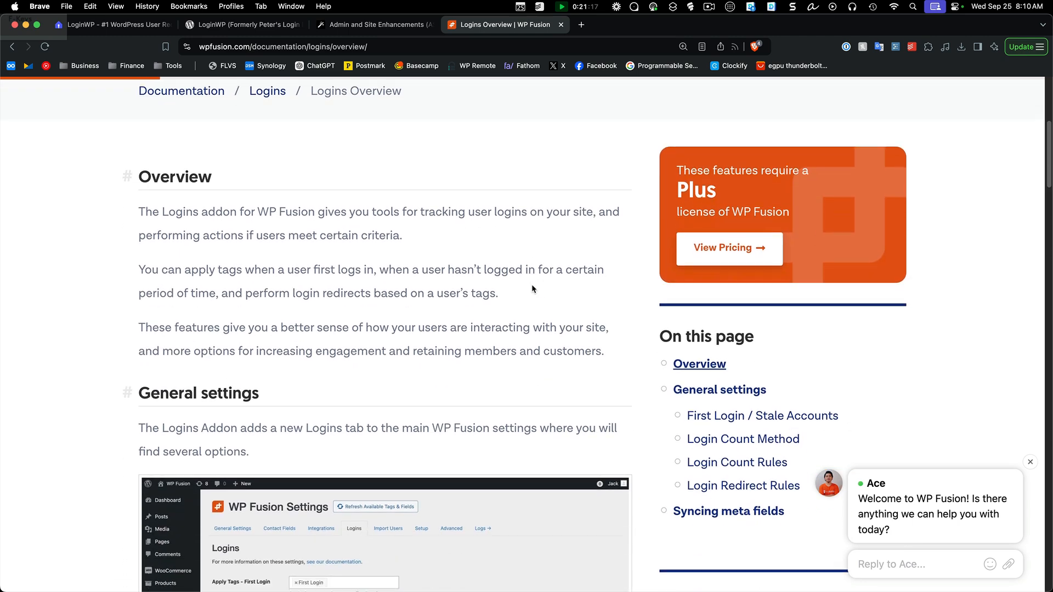
{"action": "scroll", "coordinate": [533, 284], "scroll_direction": "down", "scroll_amount": 12}
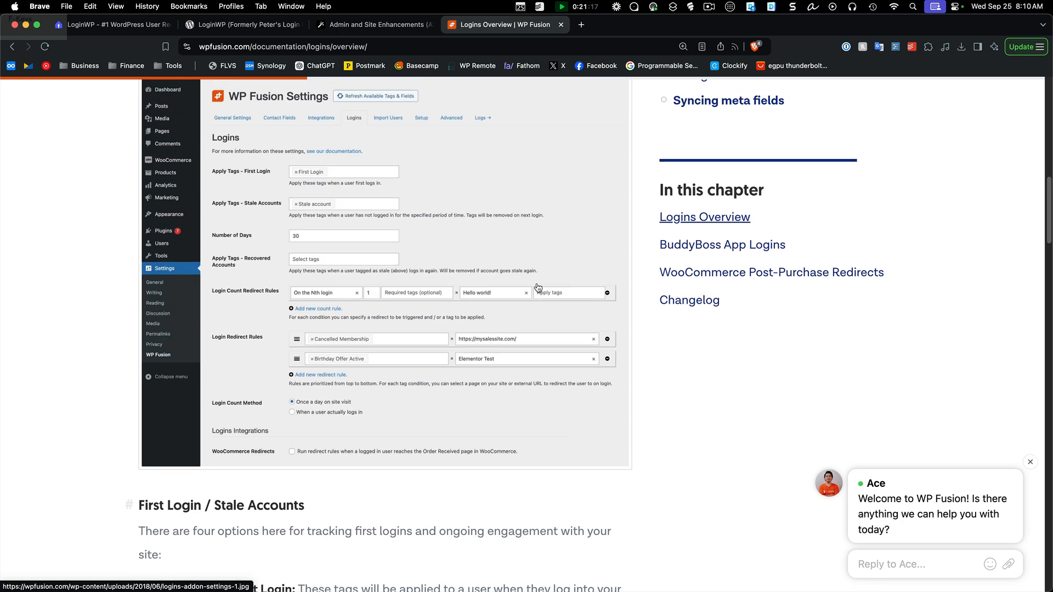
{"action": "scroll", "coordinate": [538, 288], "scroll_direction": "up", "scroll_amount": 1}
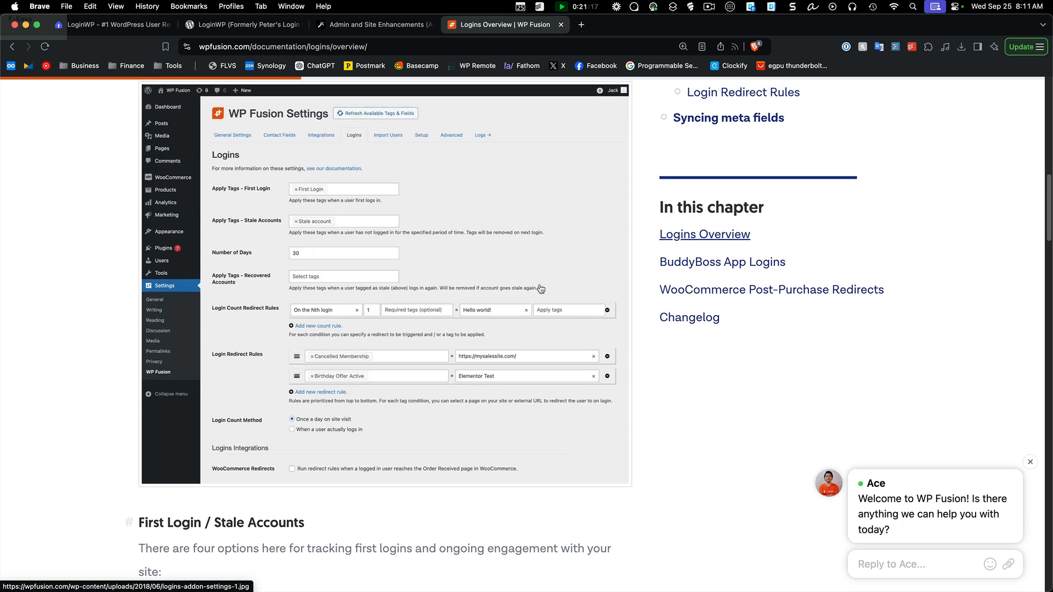
{"action": "scroll", "coordinate": [540, 289], "scroll_direction": "up", "scroll_amount": 1}
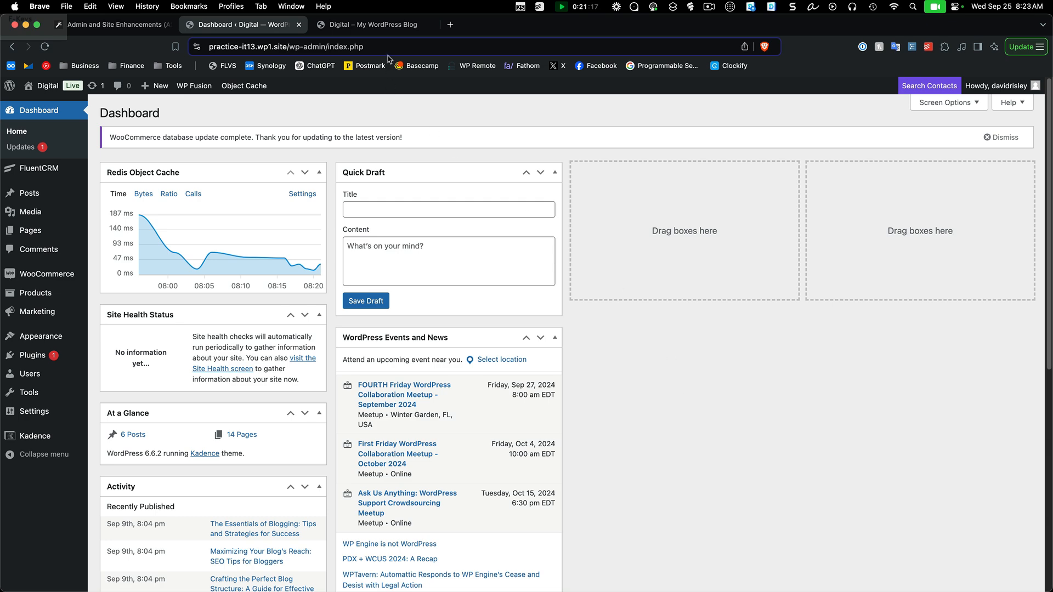
Look through the practice site's front-end home page from the hero section to the Join Now section
{"action": "left_click", "coordinate": [388, 27]}
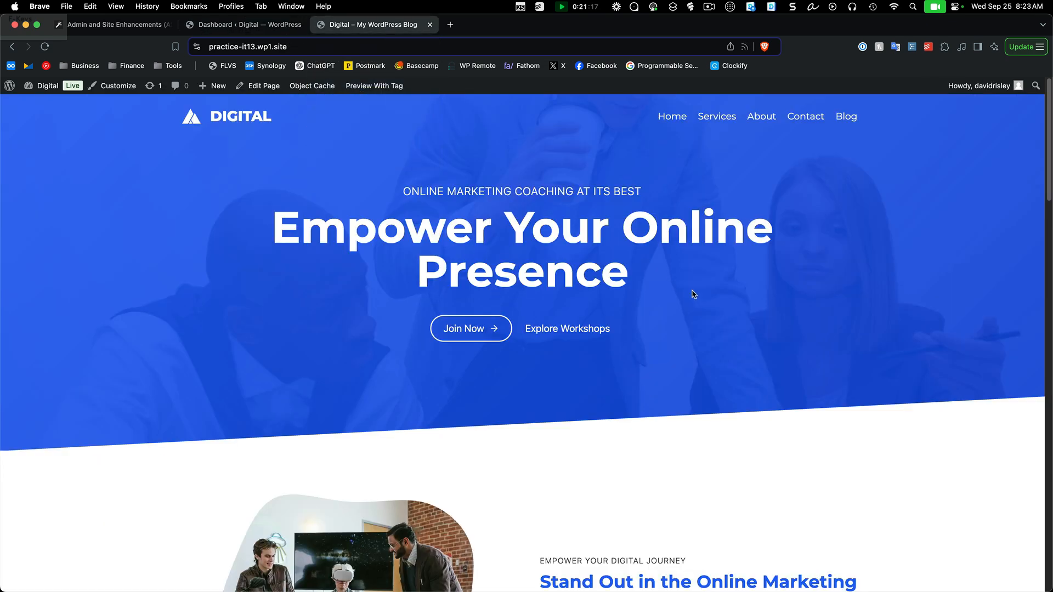
{"action": "scroll", "coordinate": [745, 296], "scroll_direction": "down", "scroll_amount": 6}
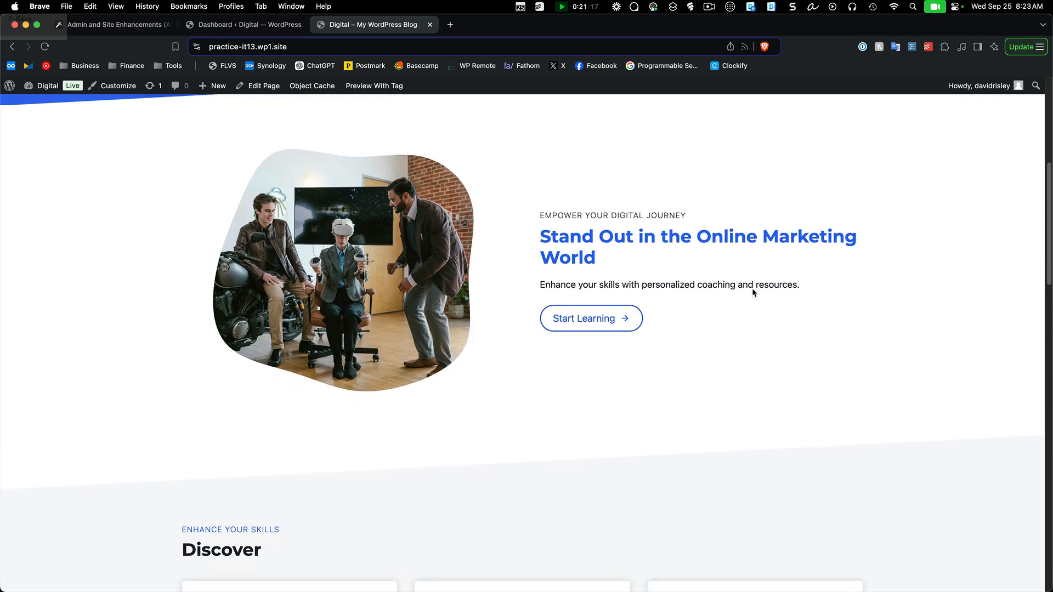
{"action": "scroll", "coordinate": [752, 292], "scroll_direction": "down", "scroll_amount": 5}
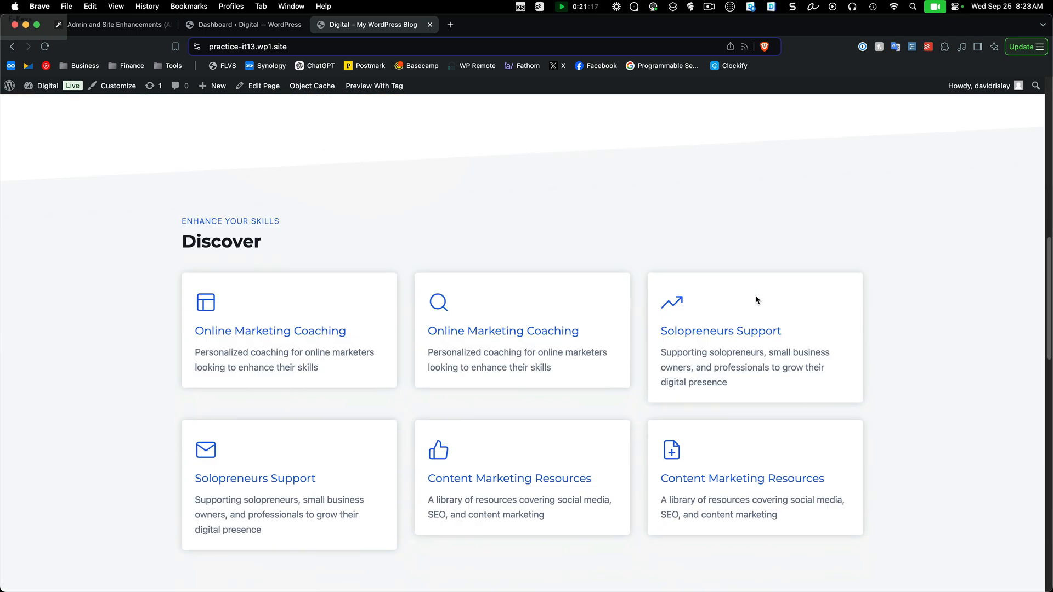
{"action": "scroll", "coordinate": [757, 307], "scroll_direction": "down", "scroll_amount": 7}
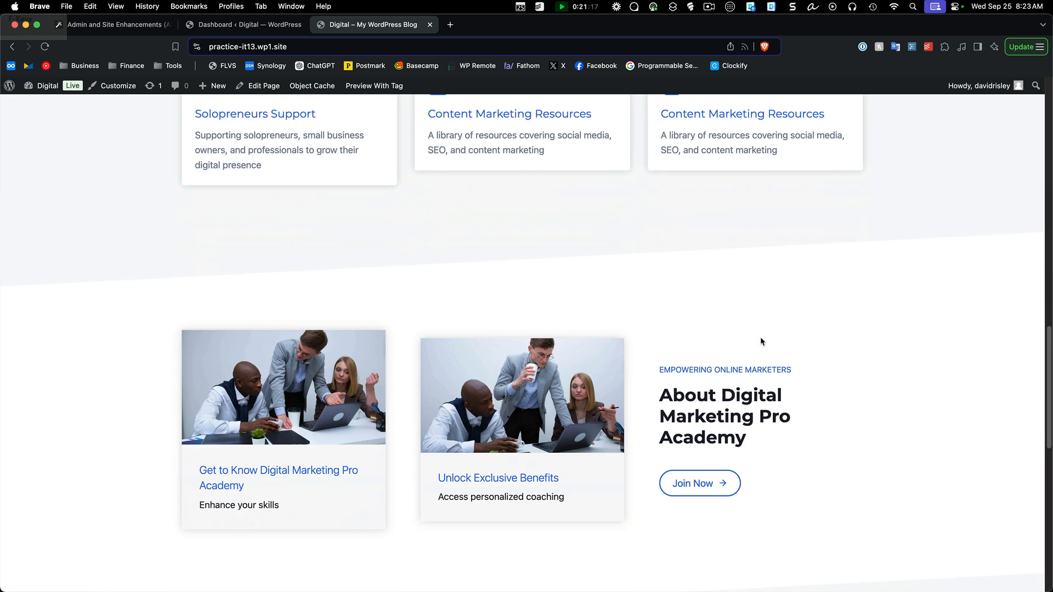
{"action": "scroll", "coordinate": [759, 339], "scroll_direction": "down", "scroll_amount": 4}
{"action": "scroll", "coordinate": [784, 379], "scroll_direction": "down", "scroll_amount": 5}
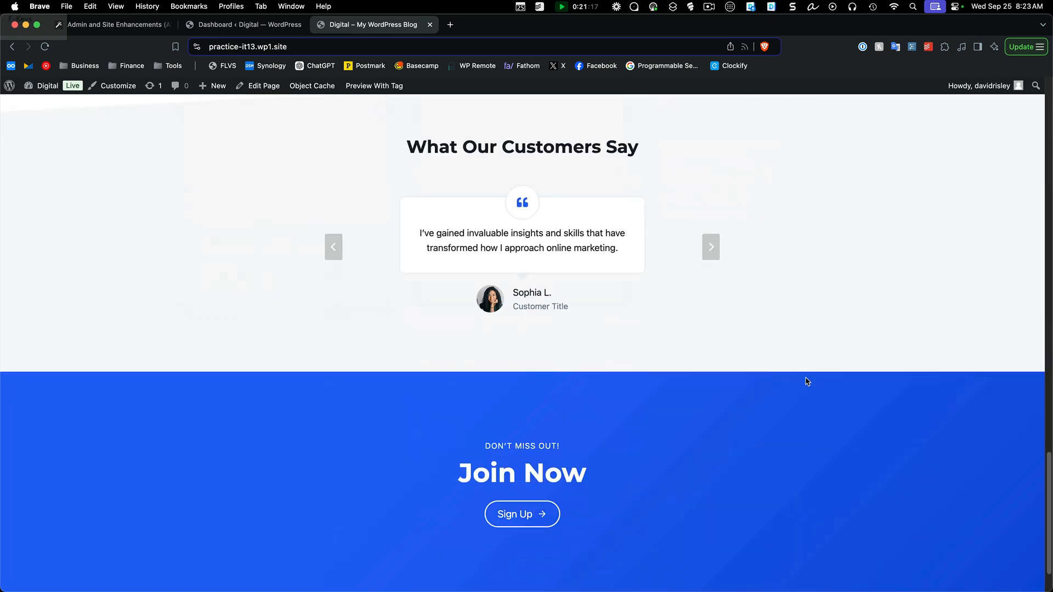
{"action": "scroll", "coordinate": [807, 382], "scroll_direction": "down", "scroll_amount": 2}
{"action": "scroll", "coordinate": [807, 377], "scroll_direction": "up", "scroll_amount": 20}
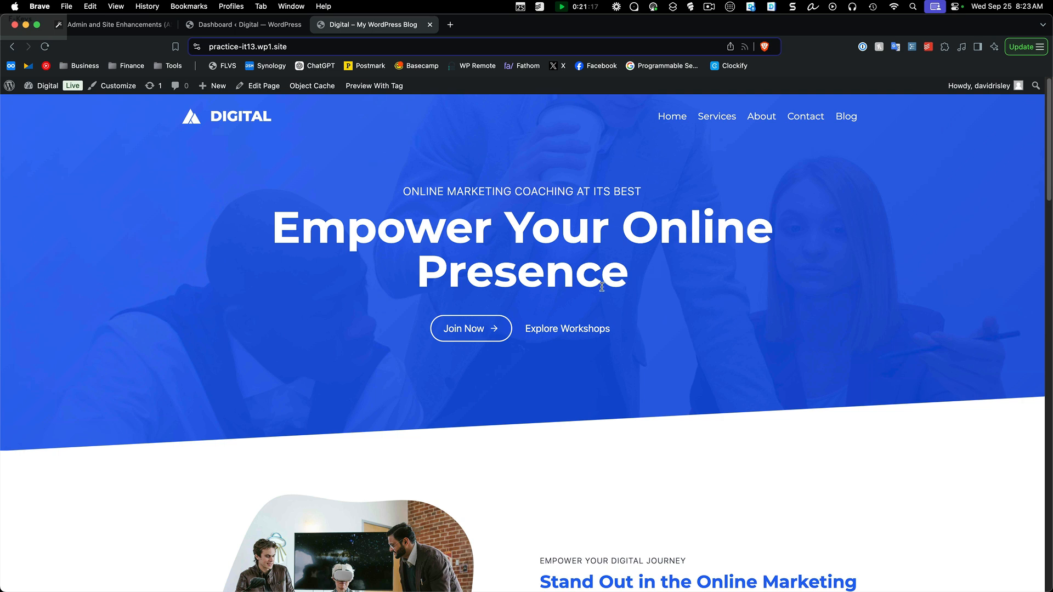
From the practice site's WordPress dashboard, open the ASE enhancements settings and show the Log In | Log Out options
{"action": "left_click", "coordinate": [261, 26]}
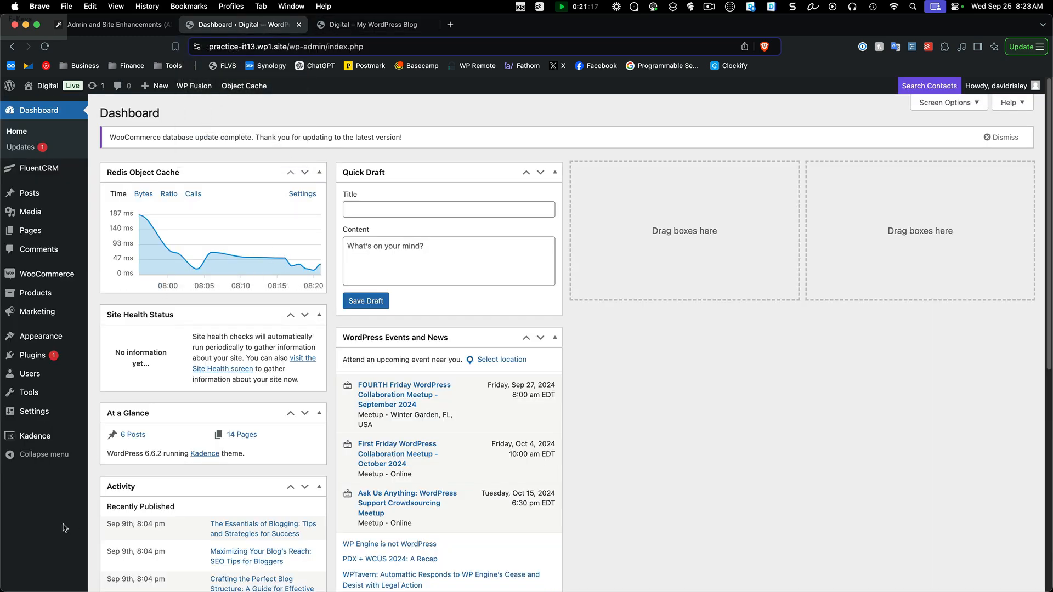
{"action": "mouse_move", "coordinate": [46, 336]}
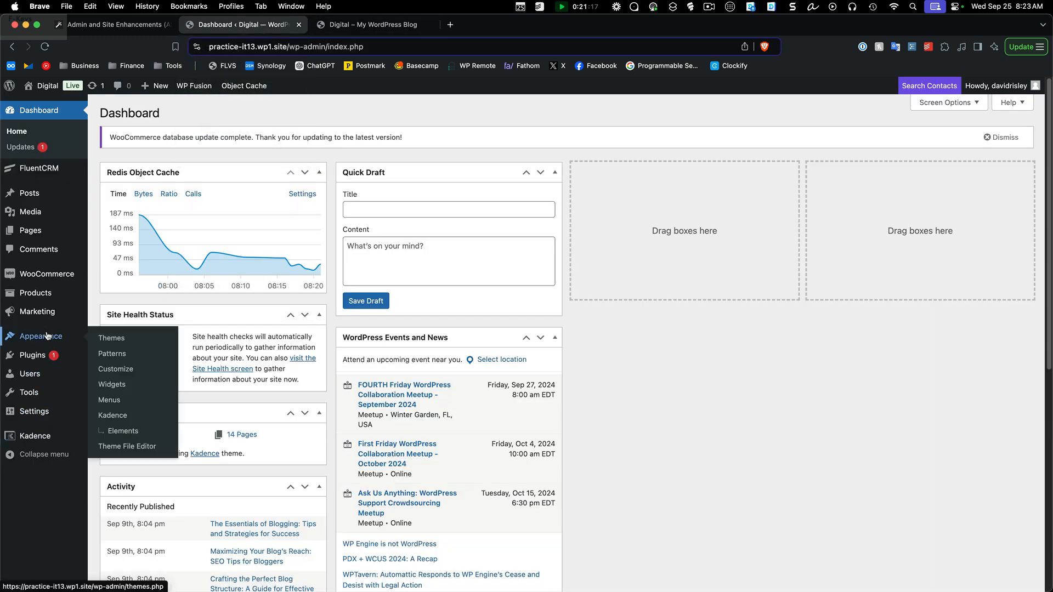
{"action": "mouse_move", "coordinate": [33, 393]}
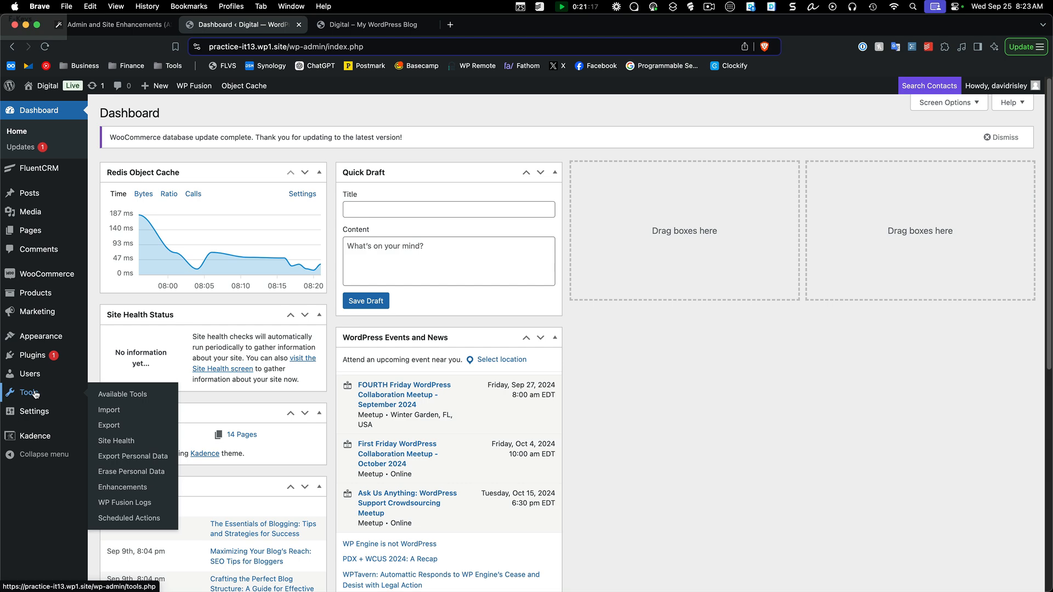
{"action": "left_click", "coordinate": [115, 487]}
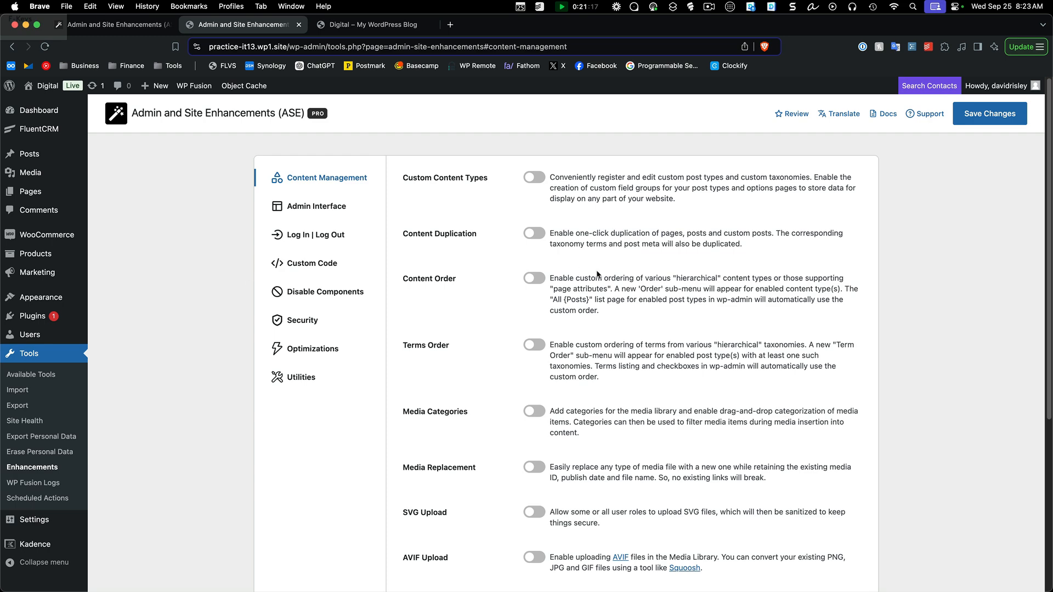
{"action": "scroll", "coordinate": [597, 274], "scroll_direction": "down", "scroll_amount": 5}
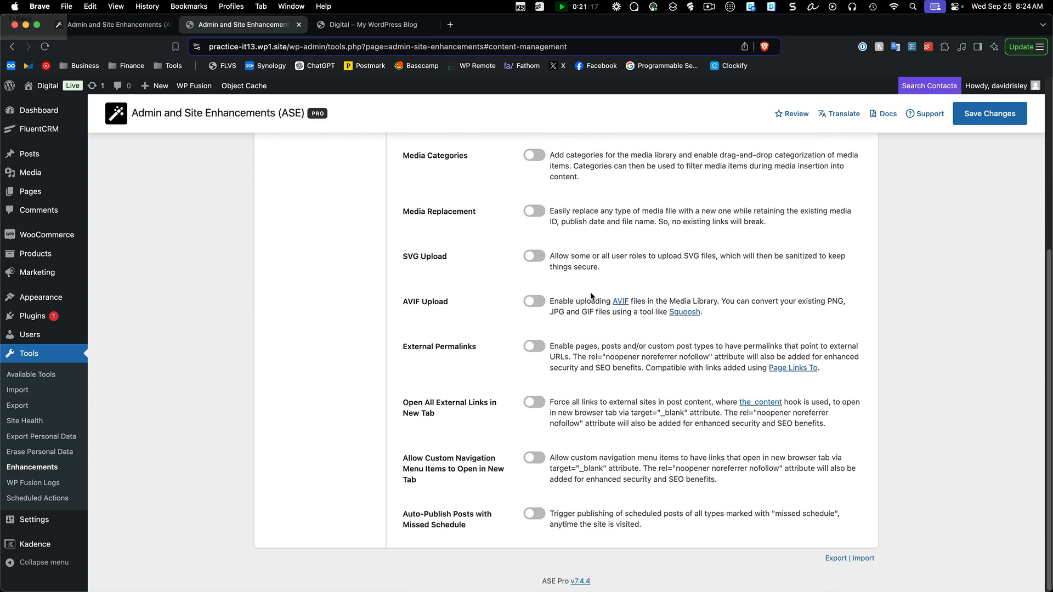
{"action": "scroll", "coordinate": [626, 331], "scroll_direction": "up", "scroll_amount": 5}
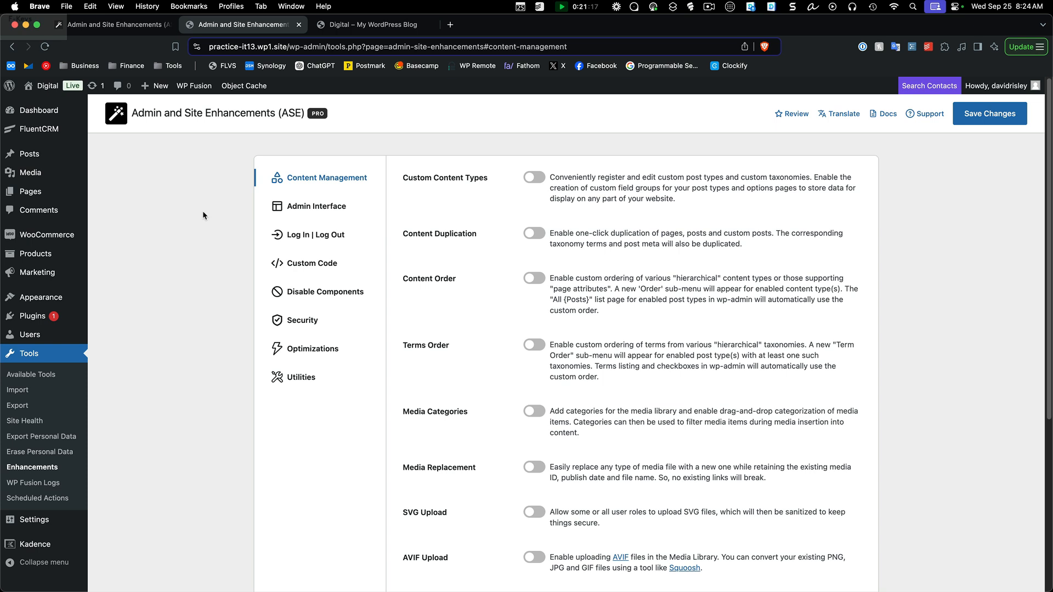
{"action": "left_click", "coordinate": [333, 235]}
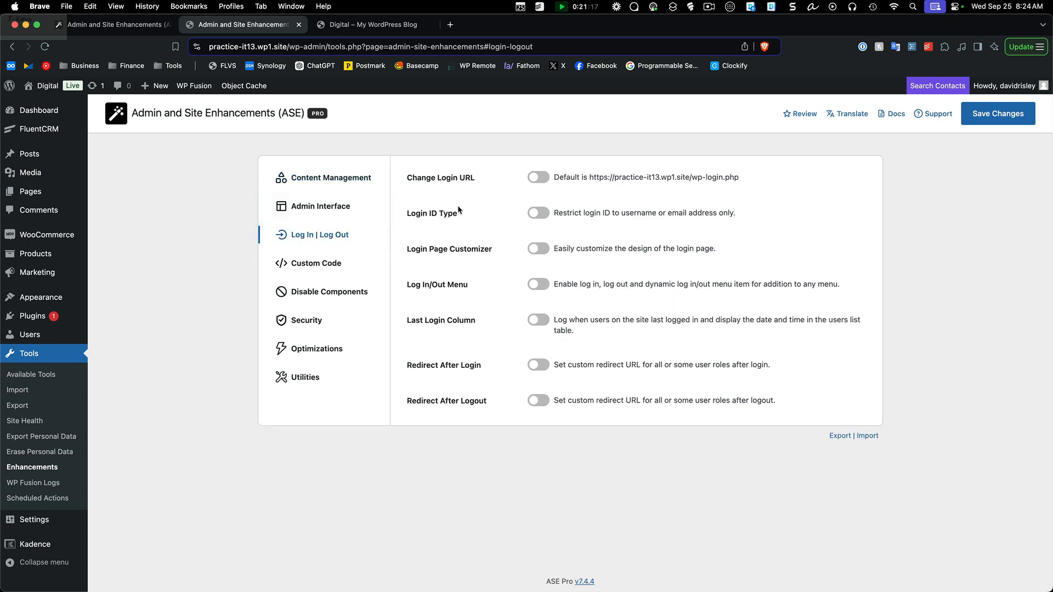
Enable Change Login URL, expand its options and set the new login URL slug to "login"
{"action": "left_click", "coordinate": [539, 178]}
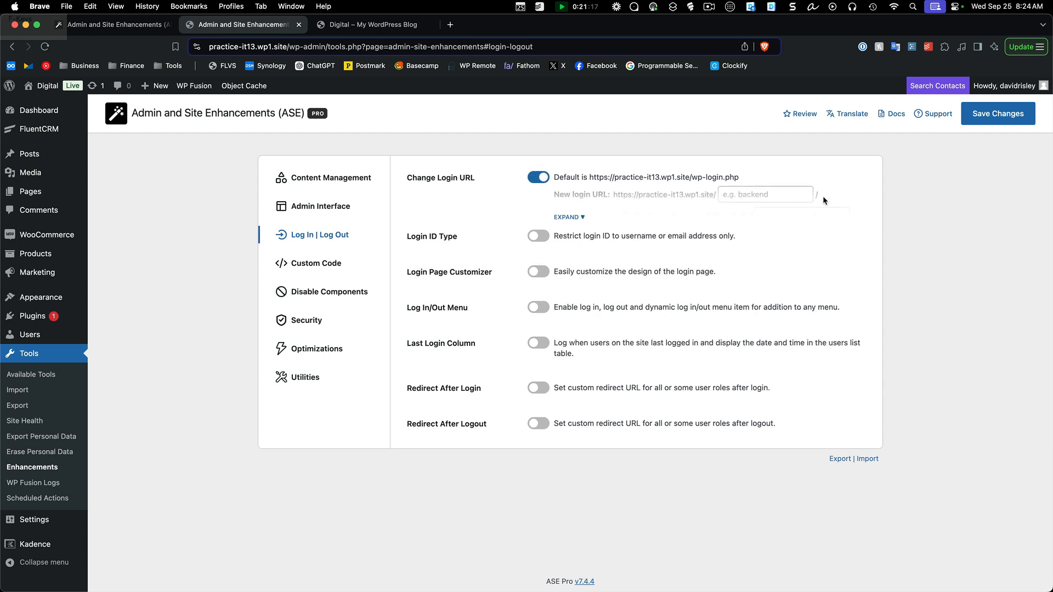
{"action": "left_click", "coordinate": [567, 217]}
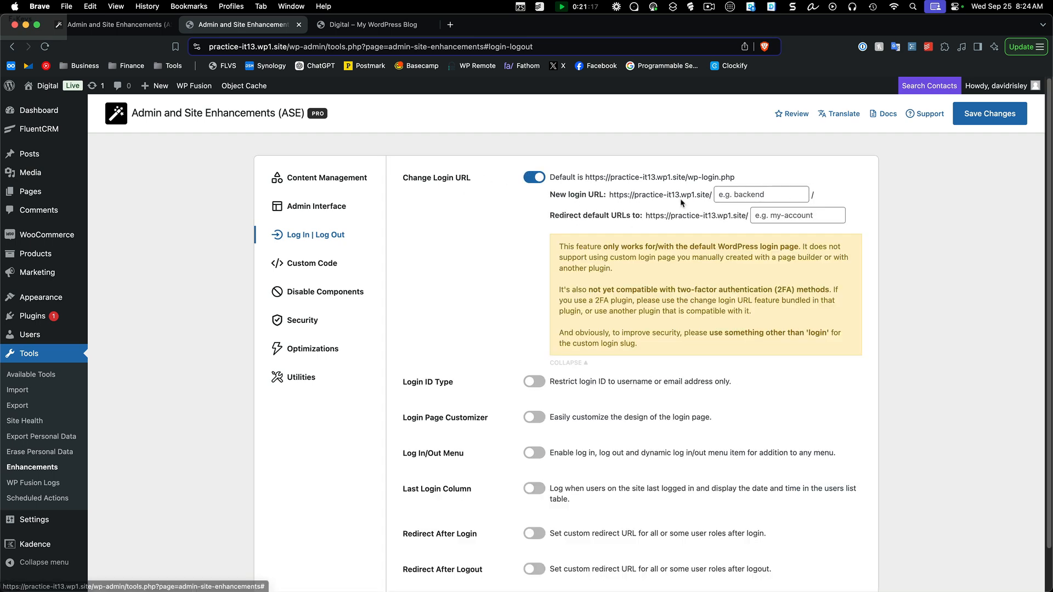
{"action": "left_click", "coordinate": [770, 196]}
{"action": "type", "text": "login"}
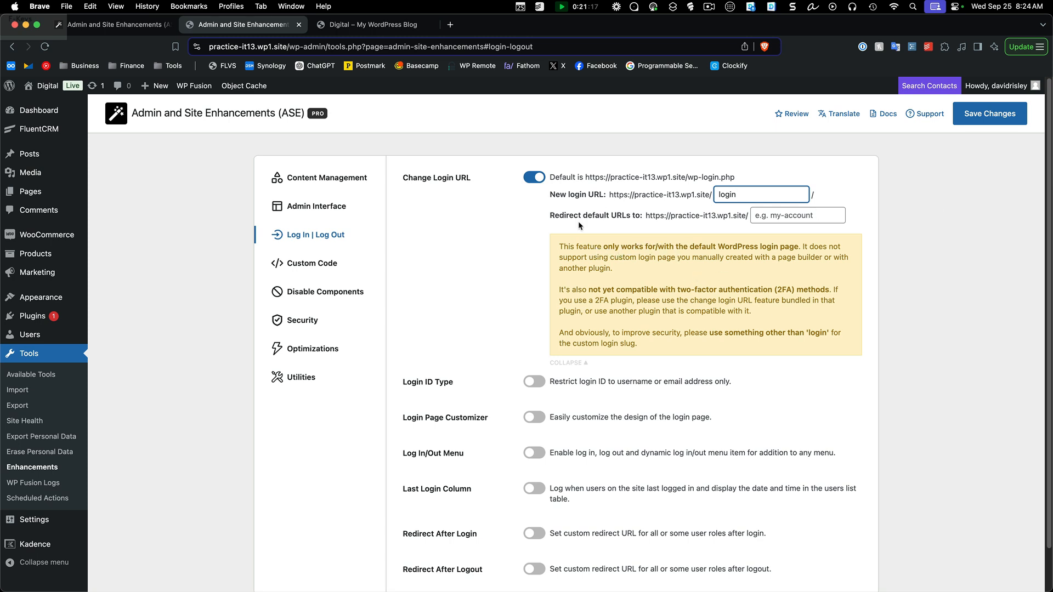
{"action": "scroll", "coordinate": [594, 378], "scroll_direction": "down", "scroll_amount": 2}
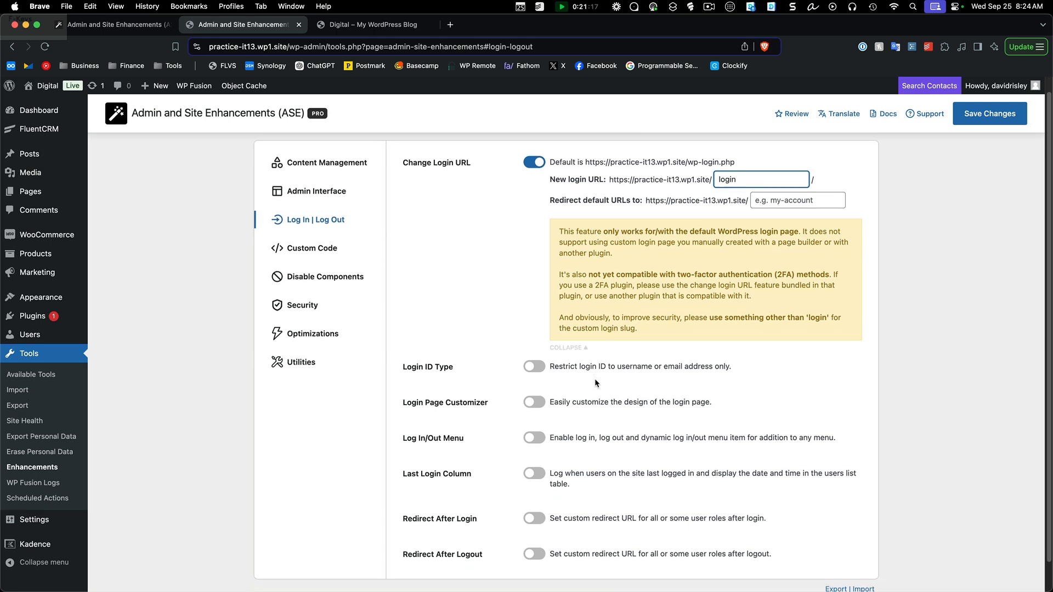
{"action": "scroll", "coordinate": [535, 587], "scroll_direction": "up", "scroll_amount": 2}
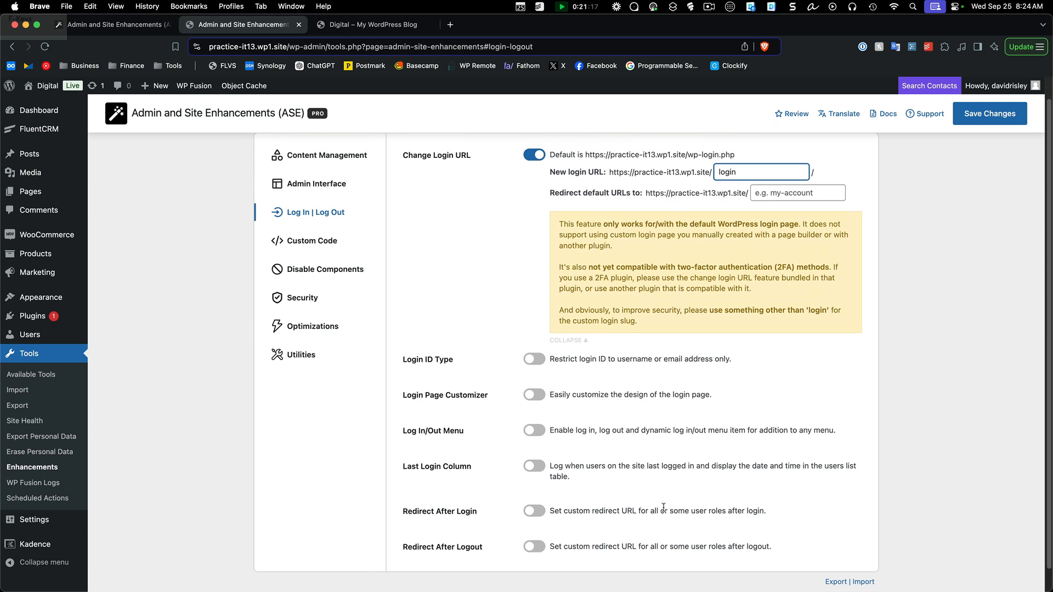
Save the login URL change and load practice-it13.wp1.site/login in the private browser window
{"action": "left_click", "coordinate": [983, 118]}
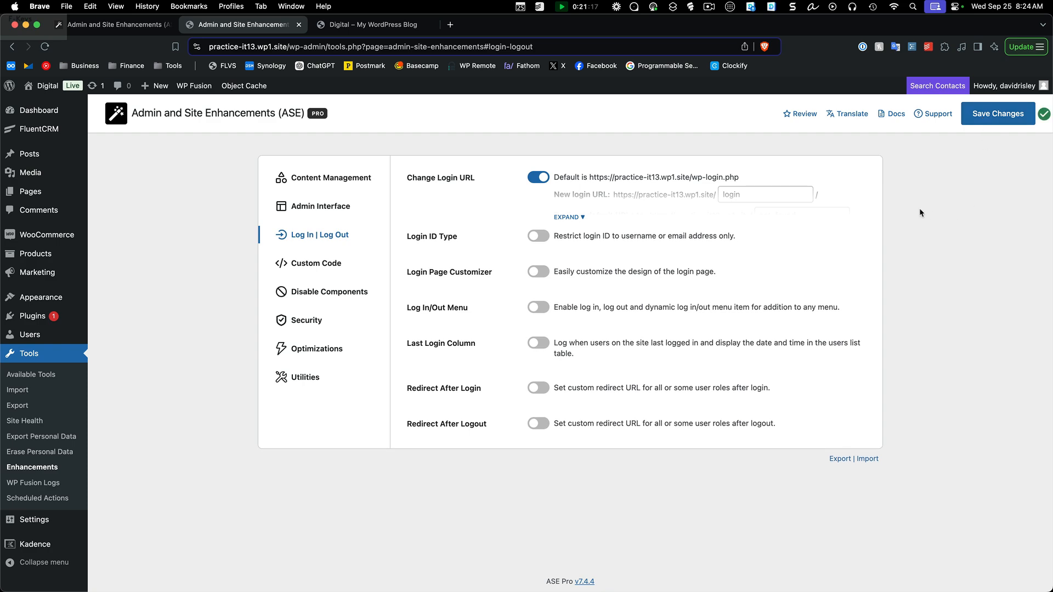
{"action": "key", "text": "ctrl+Up"}
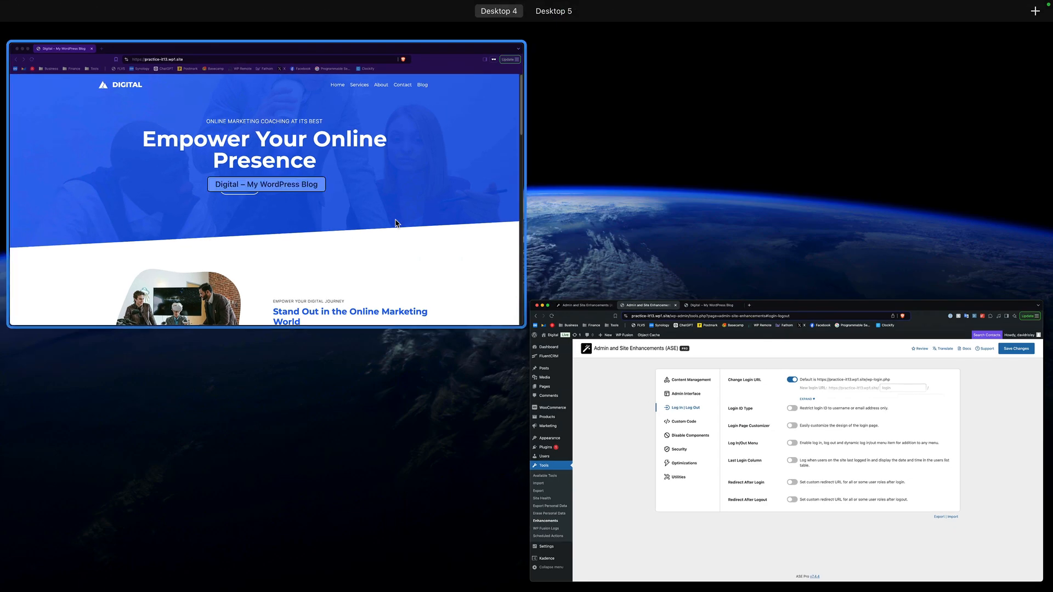
{"action": "left_click", "coordinate": [410, 47]}
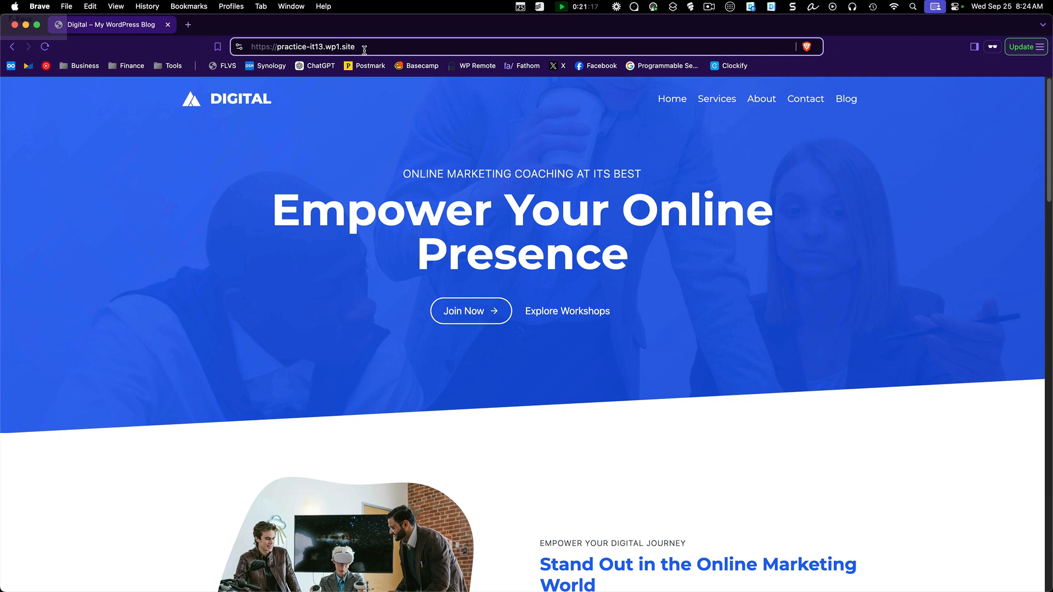
{"action": "type", "text": "/lo"}
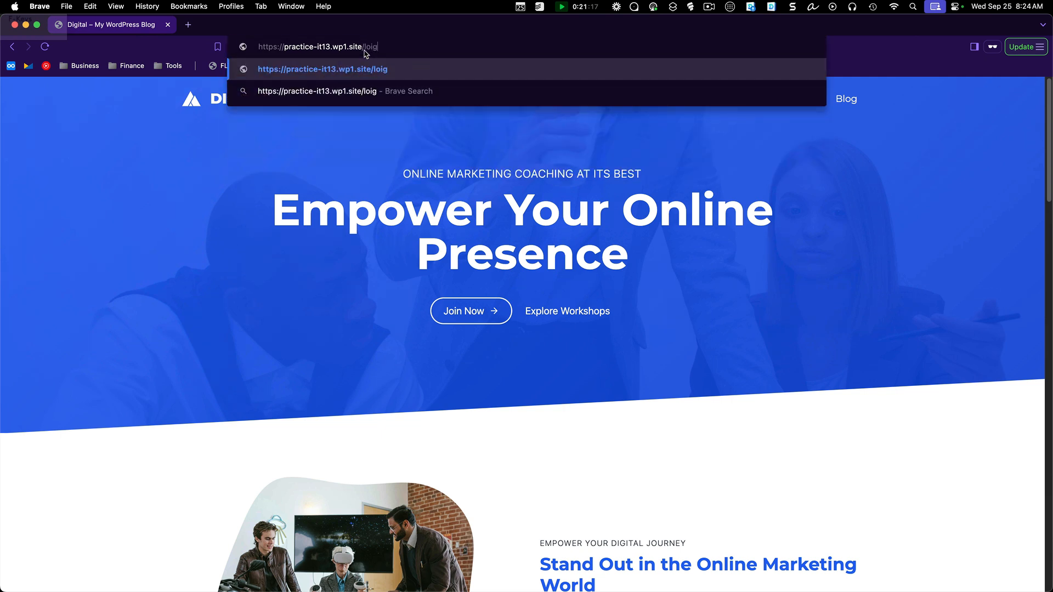
{"action": "type", "text": "gin"}
{"action": "key", "text": "Return"}
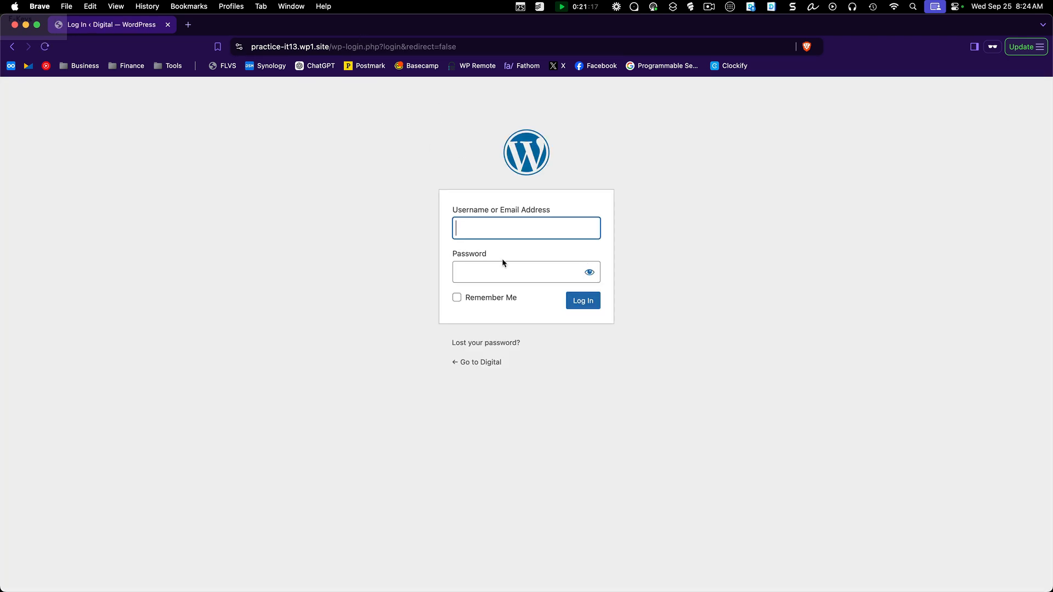
{"action": "left_click", "coordinate": [772, 238]}
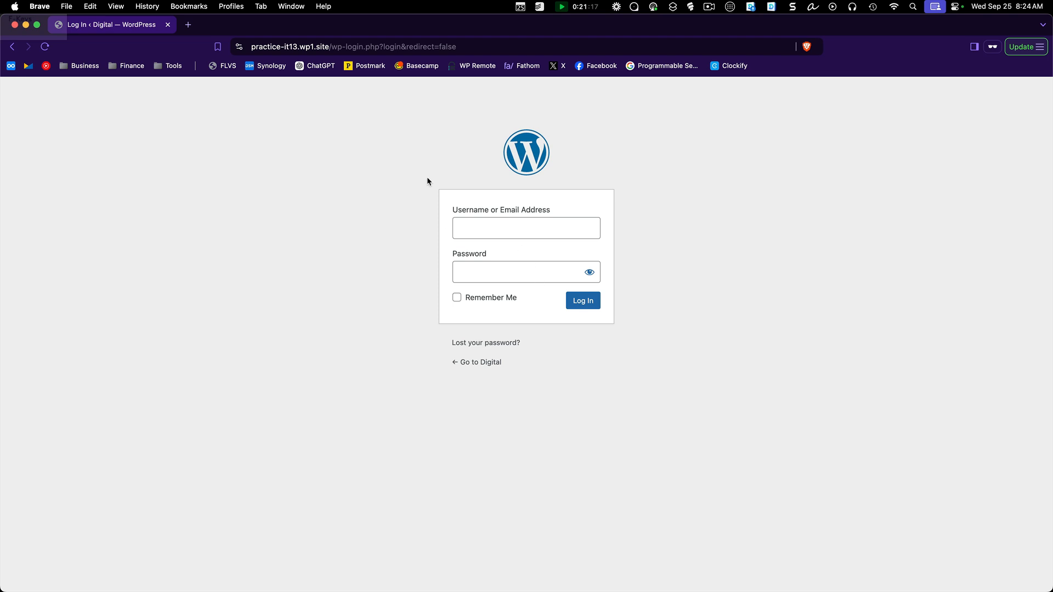
Back in the ASE settings, enable Login Page Customizer and expand its options
{"action": "key", "text": "ctrl+Up"}
{"action": "left_click", "coordinate": [284, 225]}
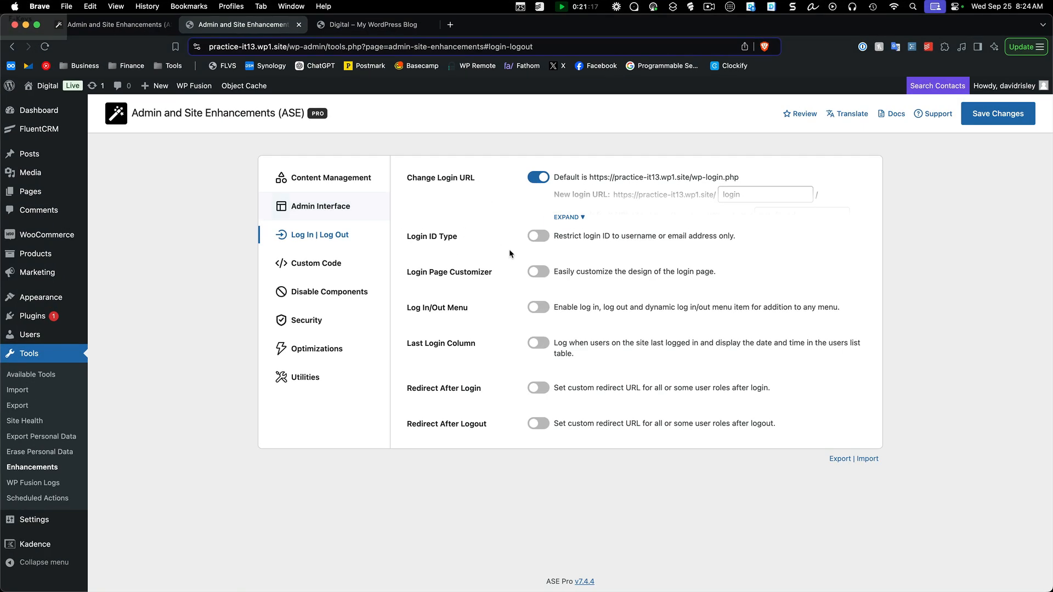
{"action": "left_click", "coordinate": [537, 272]}
{"action": "left_click", "coordinate": [573, 311]}
{"action": "scroll", "coordinate": [671, 312], "scroll_direction": "down", "scroll_amount": 3}
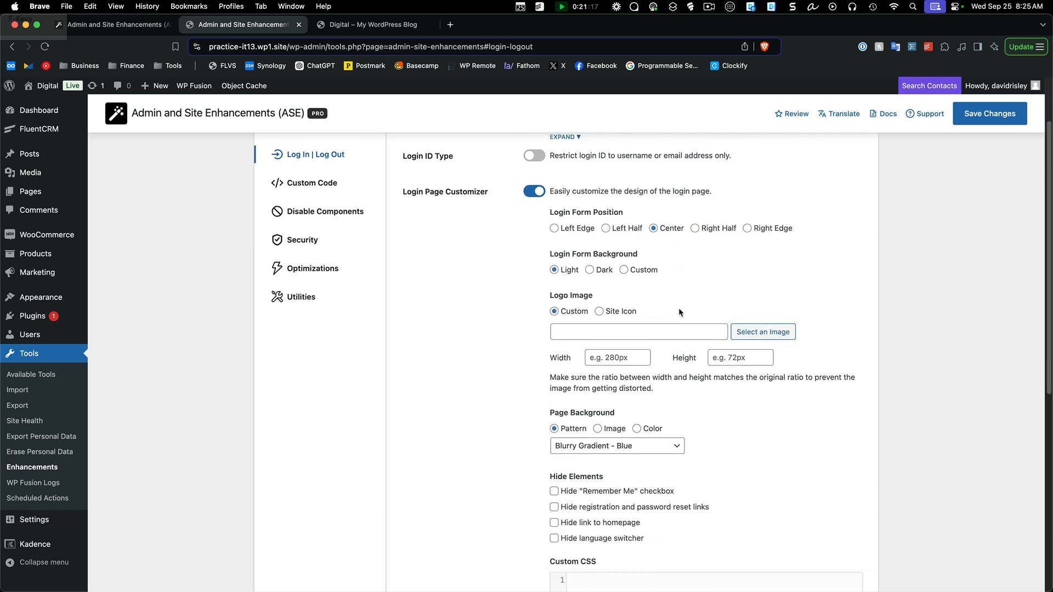
Choose logo-placeholder-2.png from the Media Library as the login page's custom logo image
{"action": "left_click", "coordinate": [764, 332]}
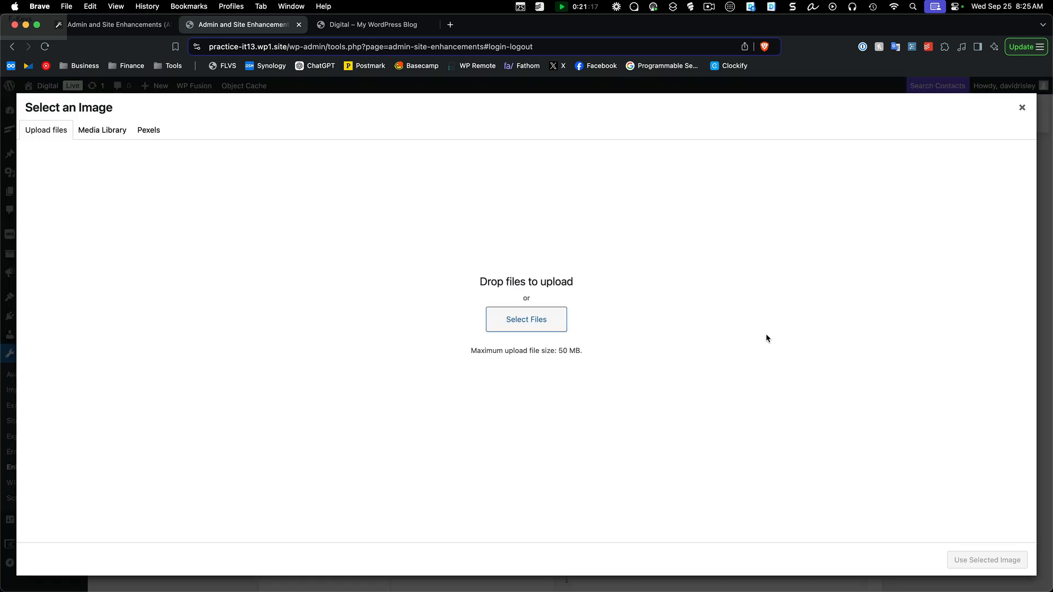
{"action": "left_click", "coordinate": [104, 130]}
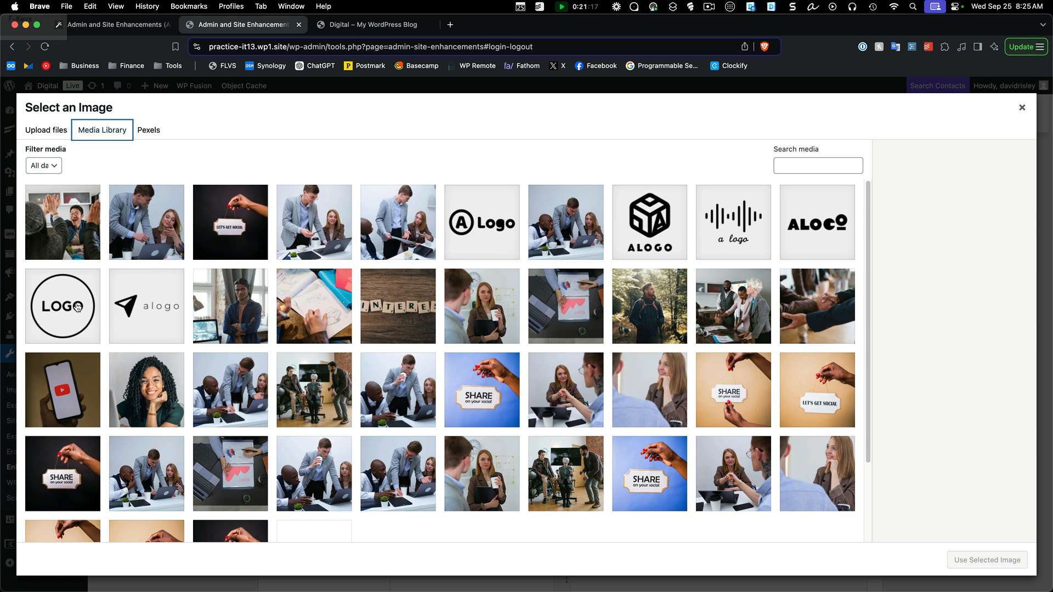
{"action": "left_click", "coordinate": [504, 218]}
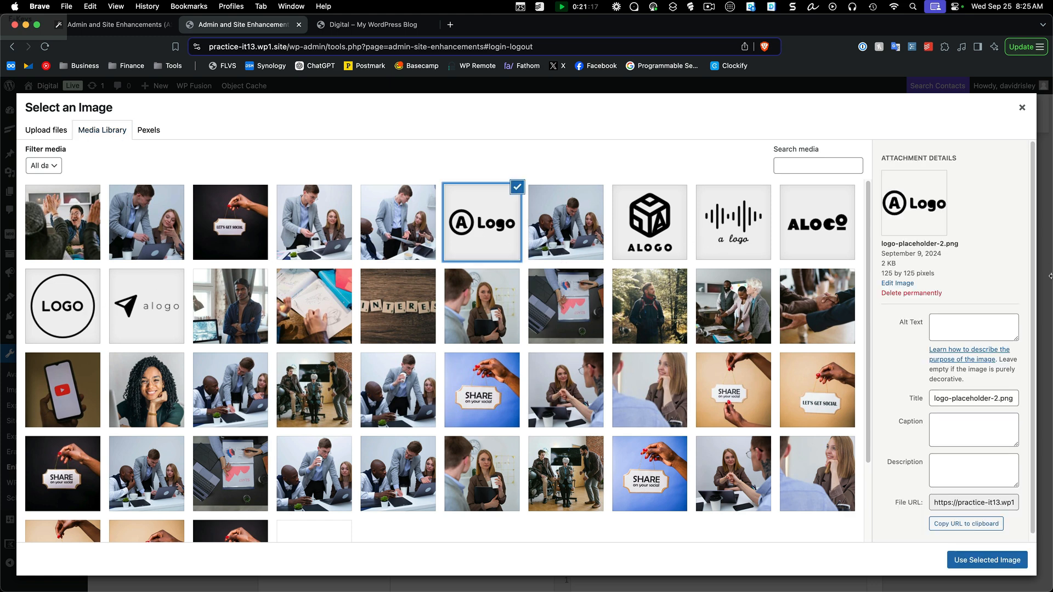
{"action": "left_click", "coordinate": [968, 573]}
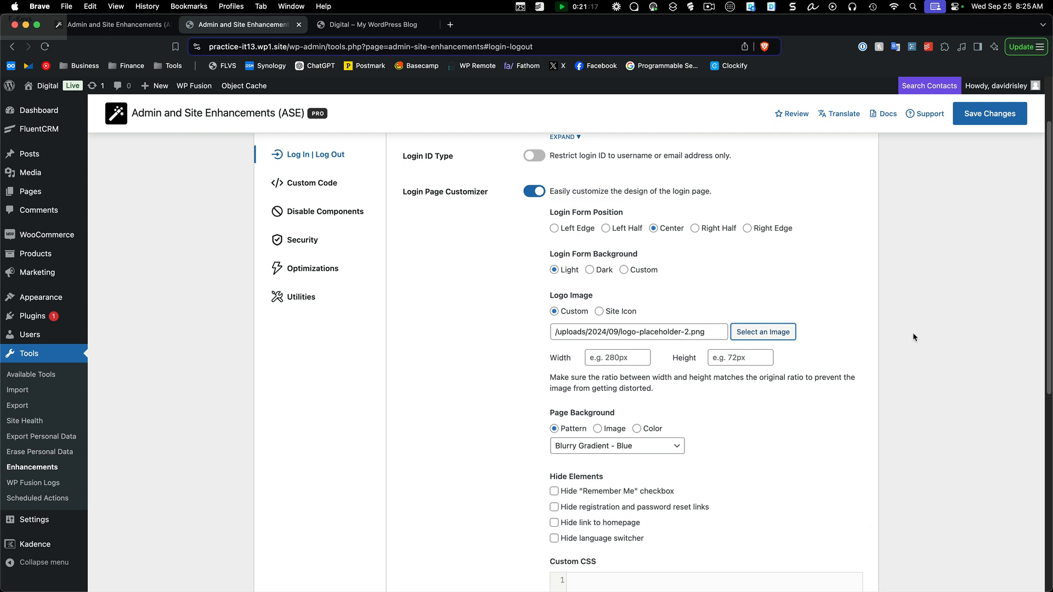
Save the login page customizer settings and reload the login page in the private window to check the design
{"action": "scroll", "coordinate": [914, 337], "scroll_direction": "down", "scroll_amount": 1}
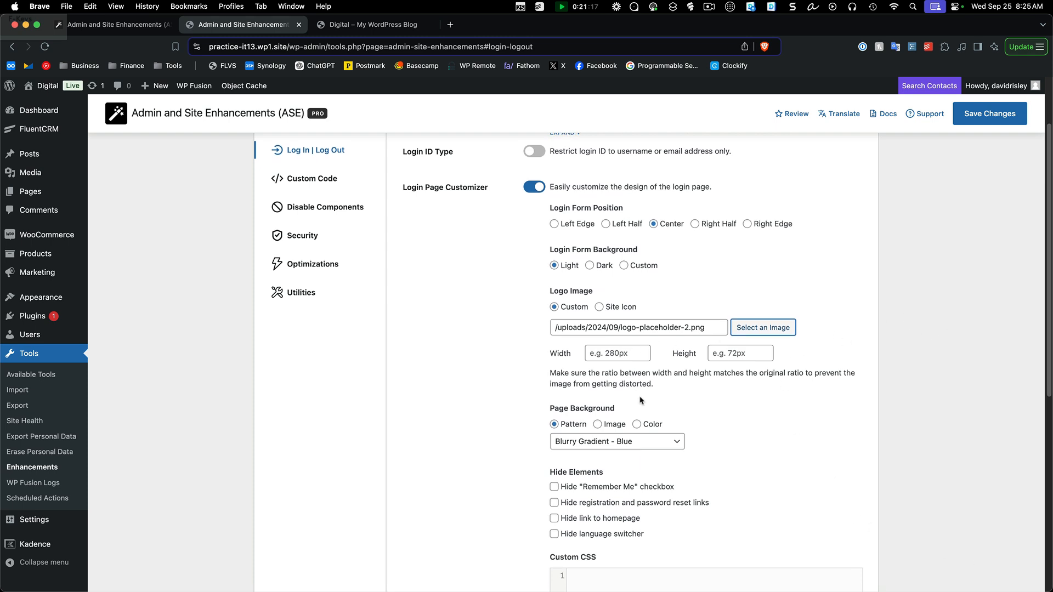
{"action": "scroll", "coordinate": [675, 408], "scroll_direction": "down", "scroll_amount": 1}
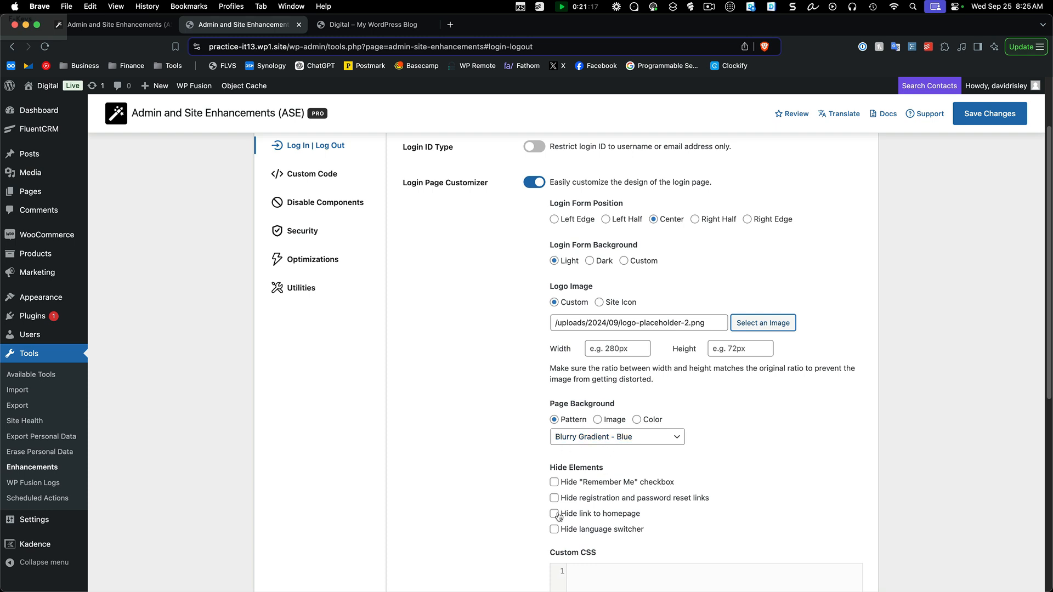
{"action": "scroll", "coordinate": [617, 490], "scroll_direction": "down", "scroll_amount": 5}
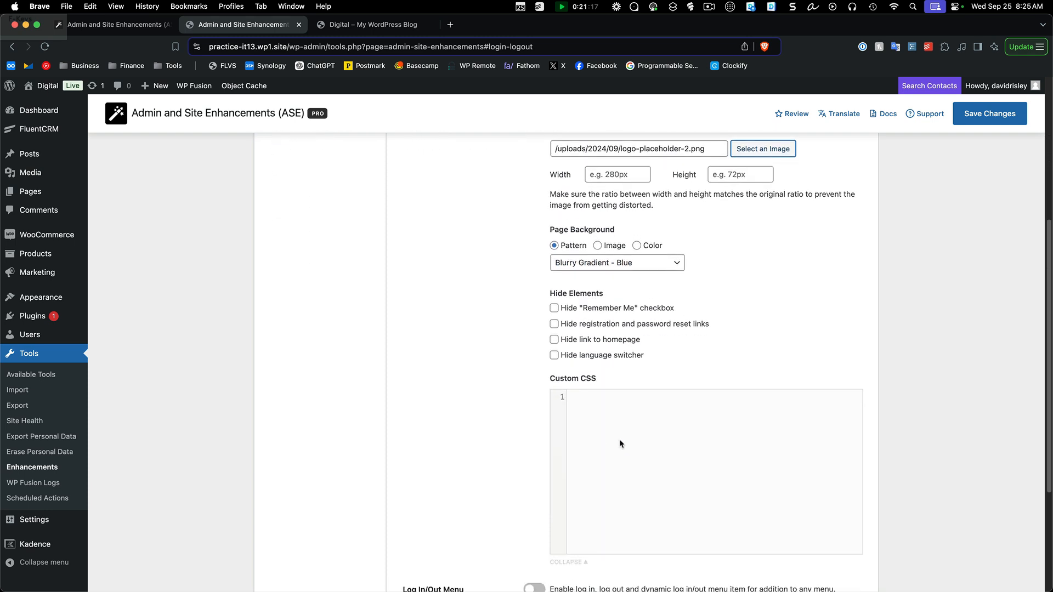
{"action": "left_click", "coordinate": [985, 117]}
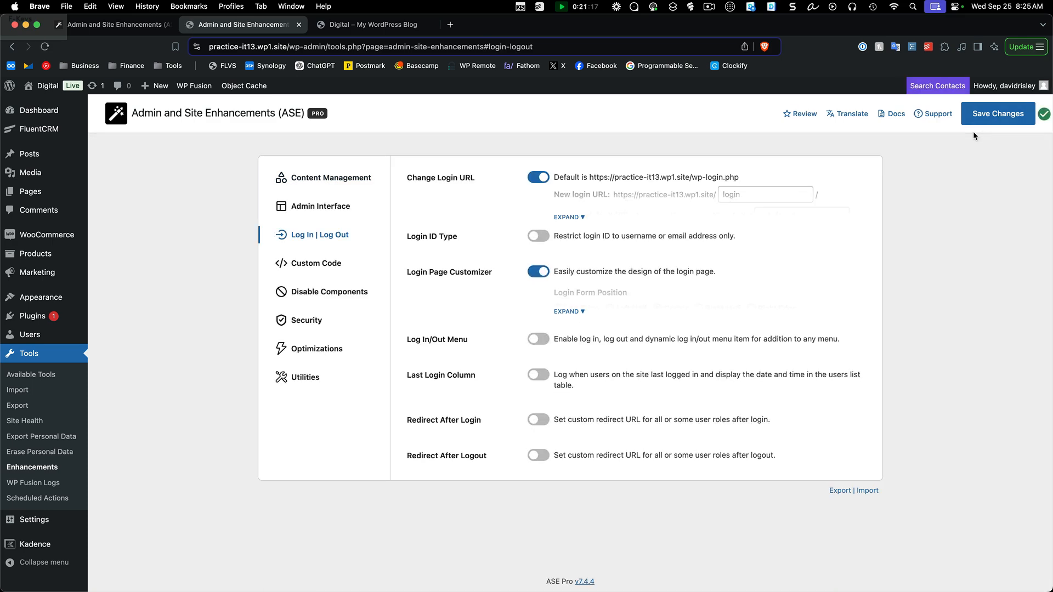
{"action": "key", "text": "ctrl+Up"}
{"action": "left_click", "coordinate": [229, 163]}
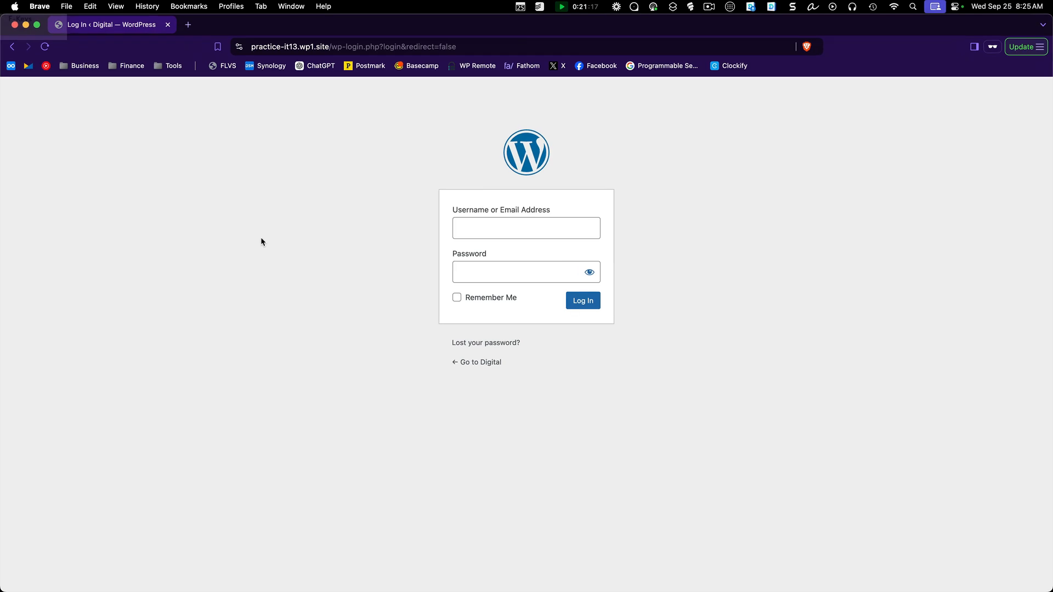
{"action": "key", "text": "super+r"}
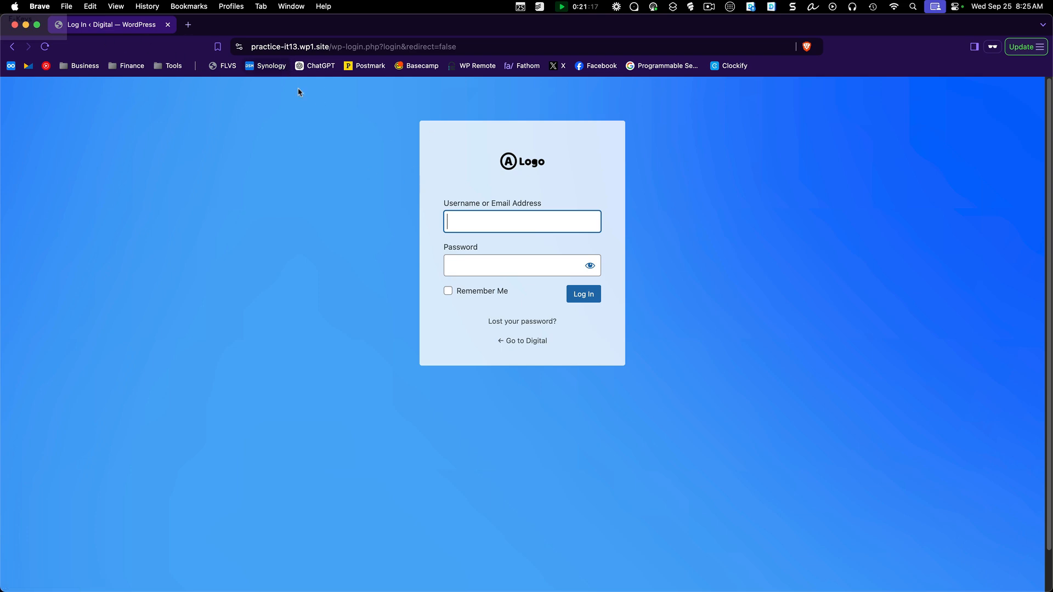
In the Login Page Customizer options, set the logo image width to 300px and save the changes
{"action": "key", "text": "ctrl+Up"}
{"action": "left_click", "coordinate": [296, 266]}
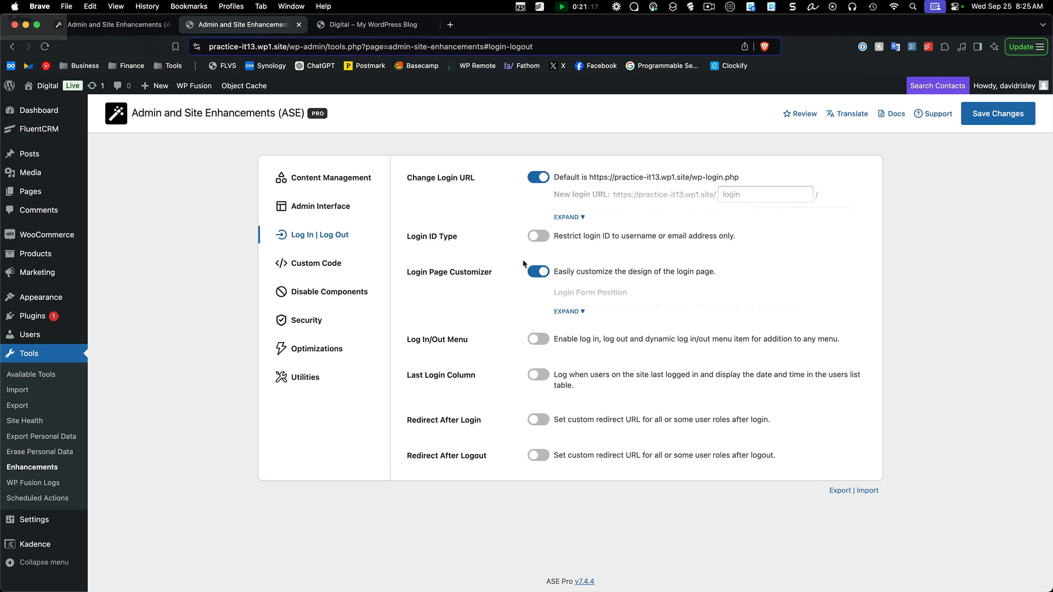
{"action": "left_click", "coordinate": [564, 310]}
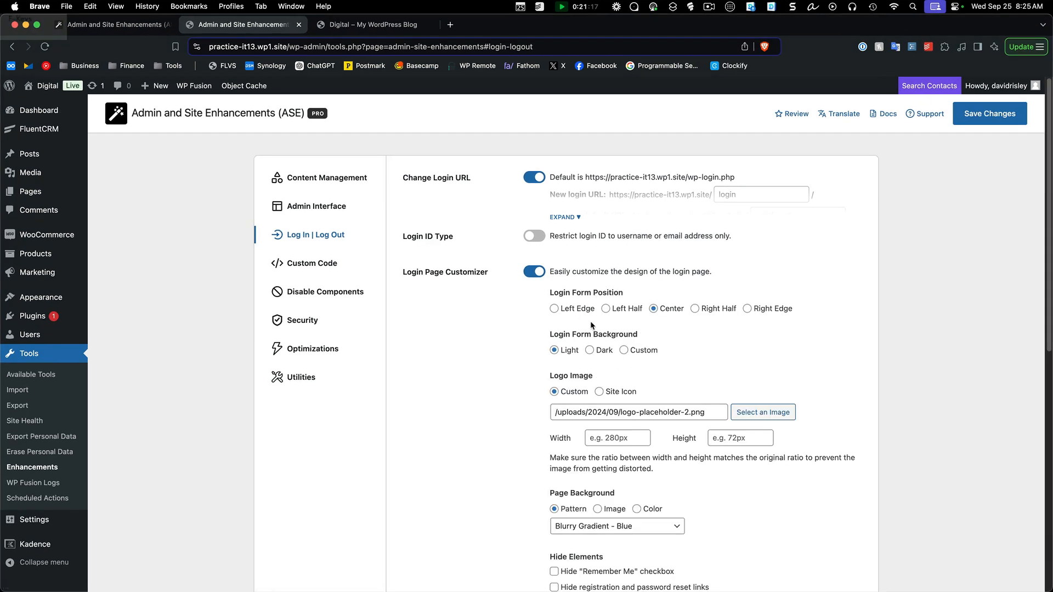
{"action": "left_click", "coordinate": [622, 431]}
{"action": "type", "text": "300"}
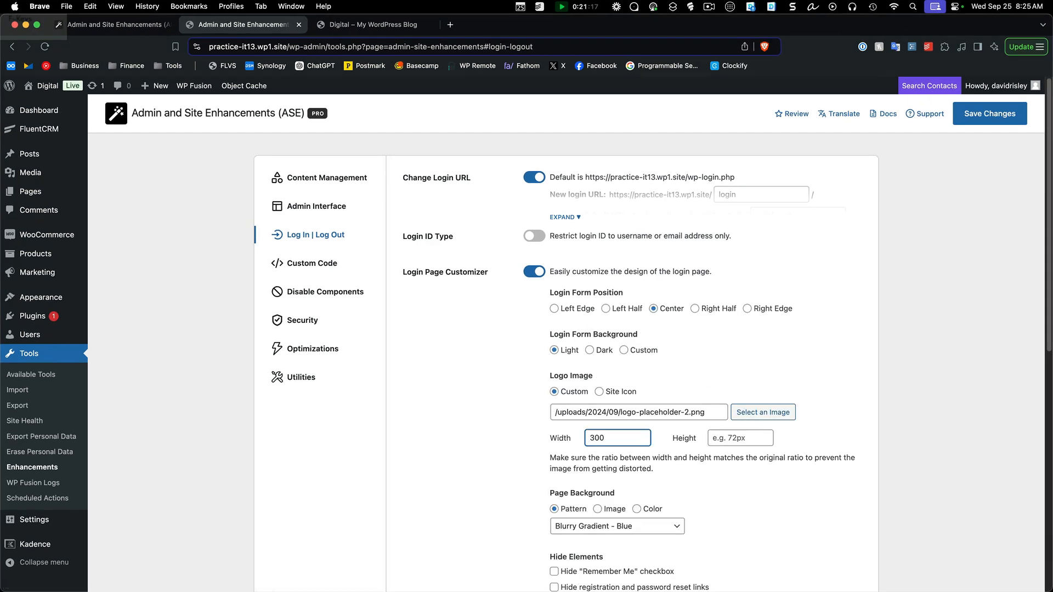
{"action": "left_click", "coordinate": [1005, 115]}
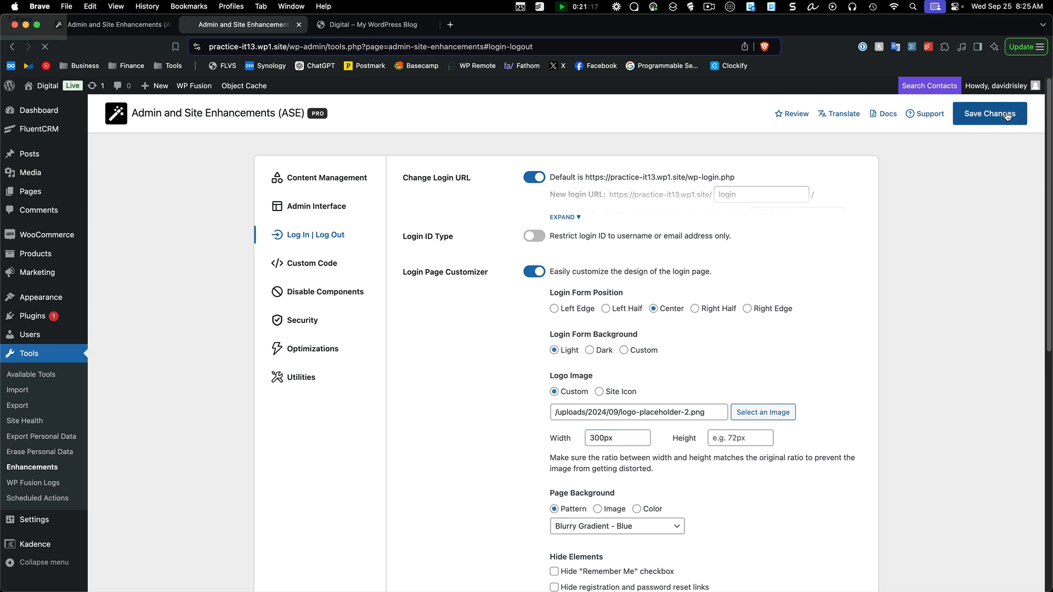
Return to the private window and reload the login page to check the logo at its new width
{"action": "left_click", "coordinate": [398, 28]}
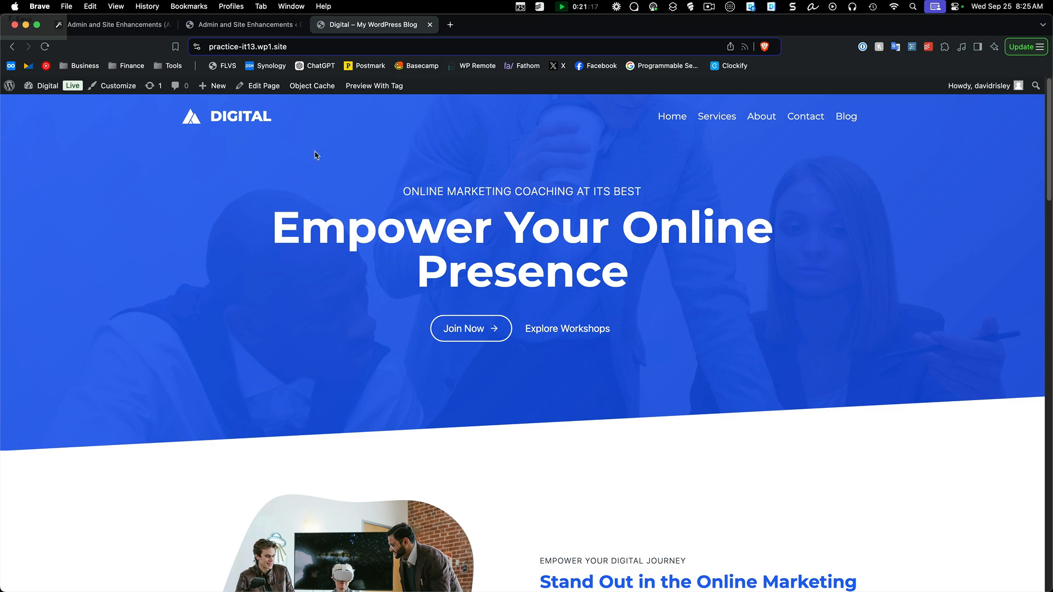
{"action": "left_click", "coordinate": [266, 31]}
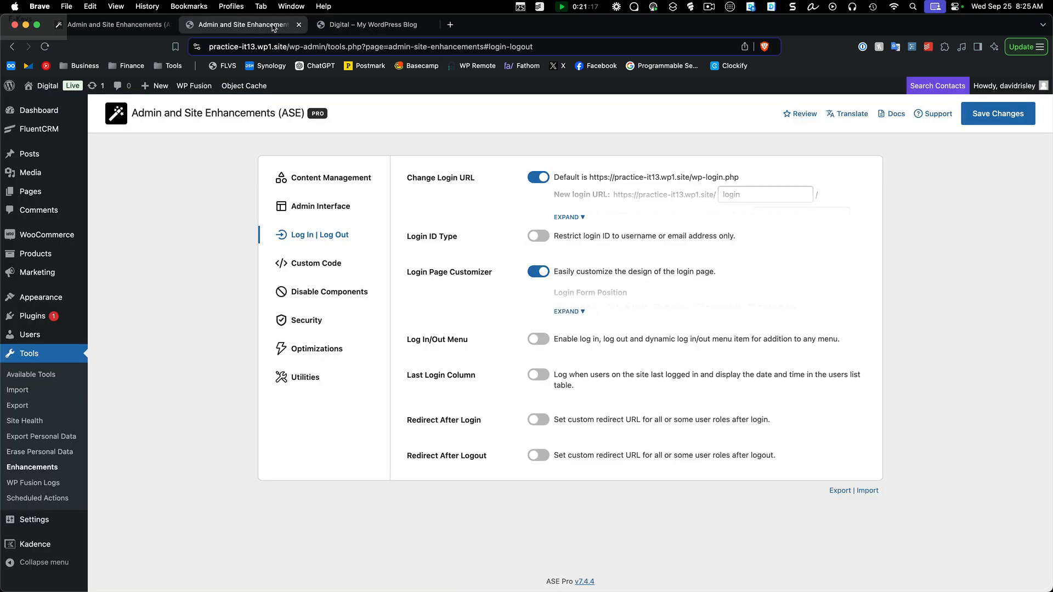
{"action": "key", "text": "ctrl+Up"}
{"action": "left_click", "coordinate": [529, 365]}
{"action": "key", "text": "ctrl+Up"}
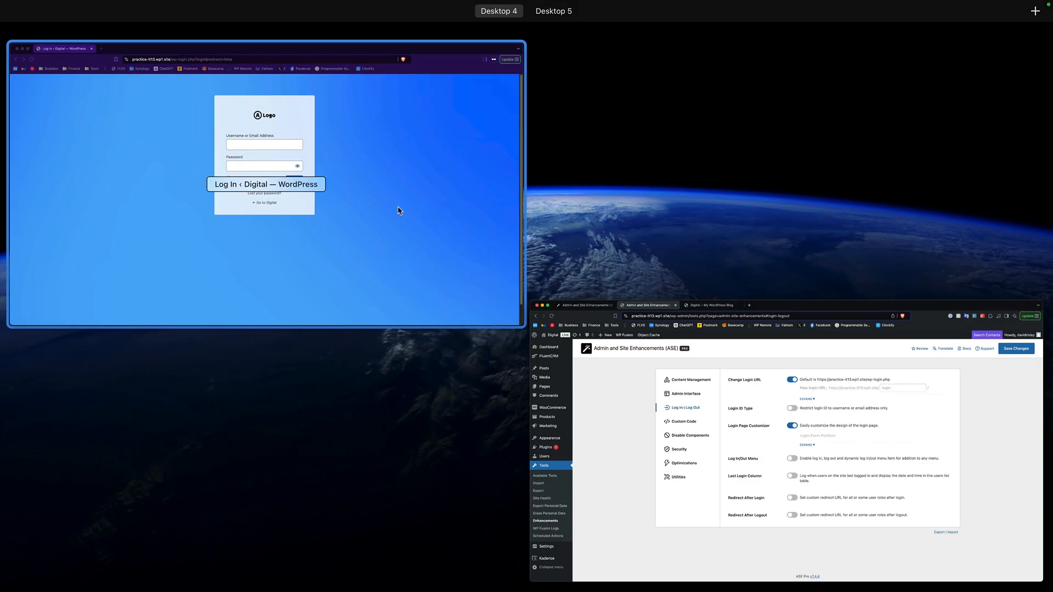
{"action": "left_click", "coordinate": [397, 210]}
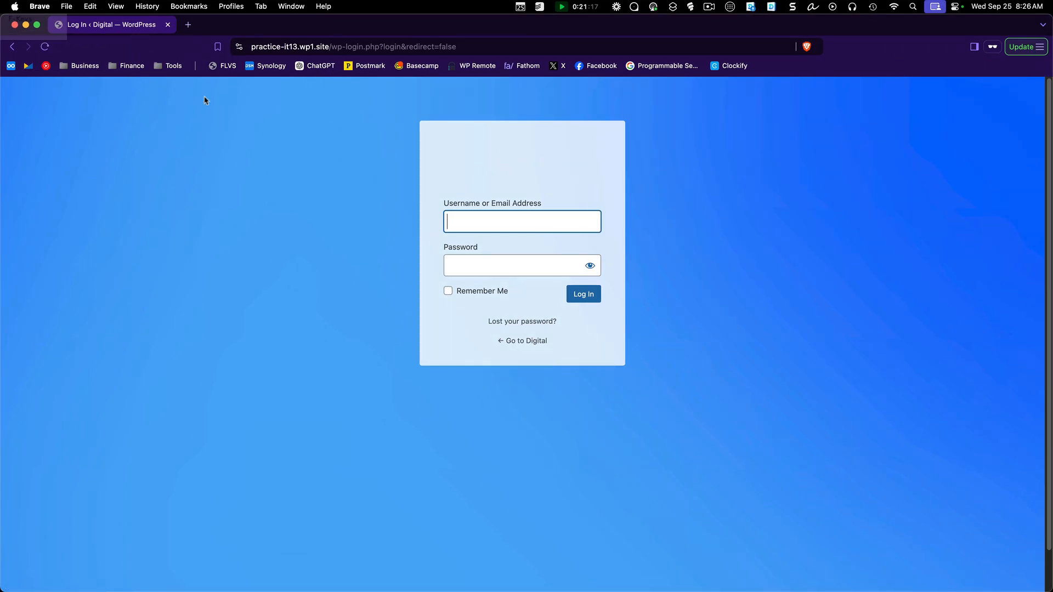
In the Login Page Customizer options, replace the logo image with logo-placeholder-4.png from the Media Library
{"action": "key", "text": "ctrl+Up"}
{"action": "left_click", "coordinate": [393, 256]}
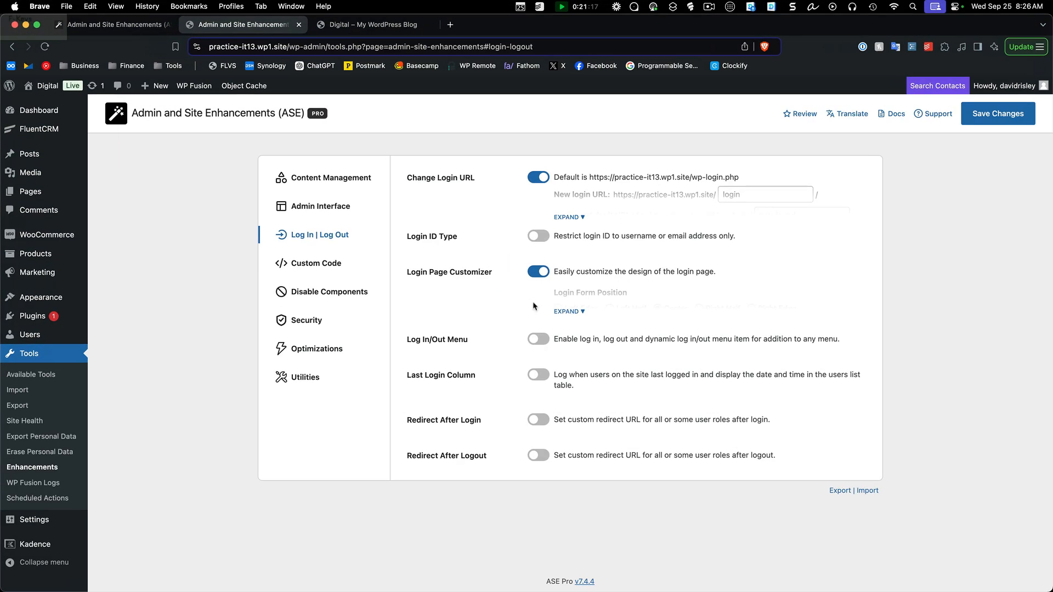
{"action": "left_click", "coordinate": [564, 322]}
{"action": "scroll", "coordinate": [702, 408], "scroll_direction": "down", "scroll_amount": 3}
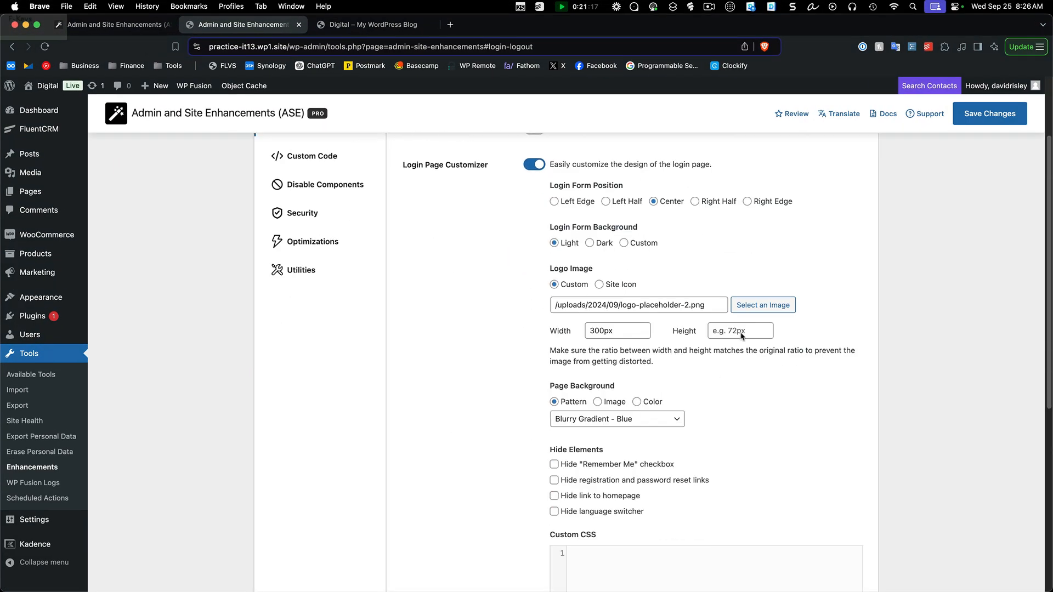
{"action": "left_click", "coordinate": [760, 305]}
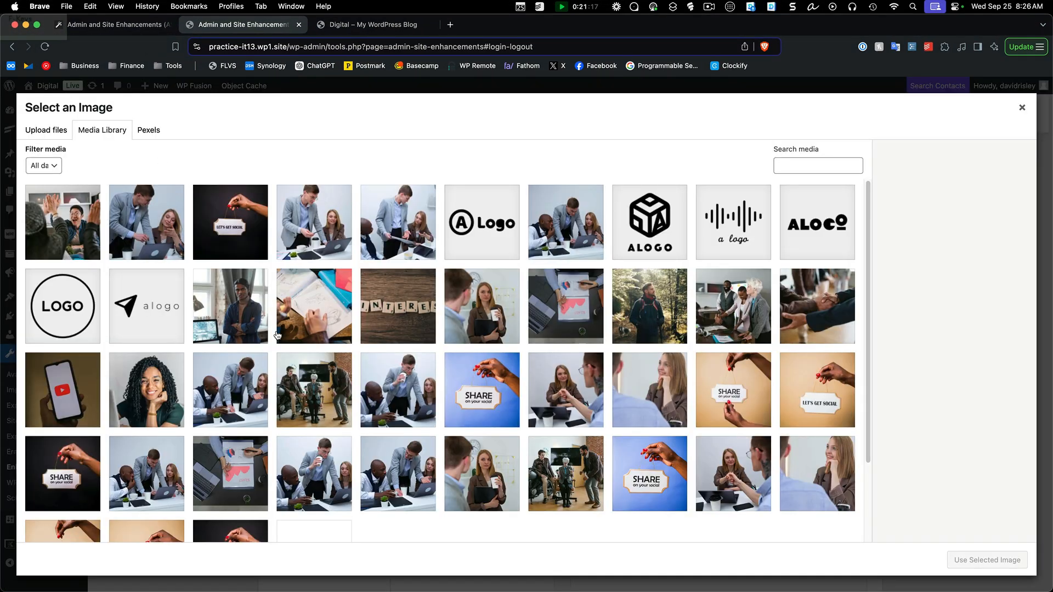
{"action": "scroll", "coordinate": [331, 495], "scroll_direction": "down", "scroll_amount": 3}
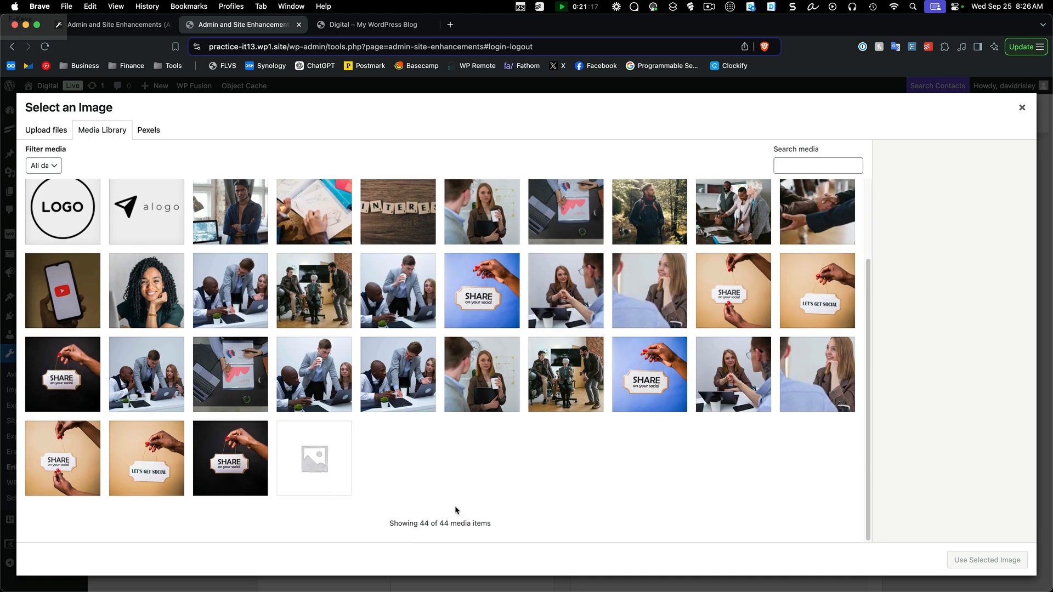
{"action": "scroll", "coordinate": [454, 508], "scroll_direction": "up", "scroll_amount": 2}
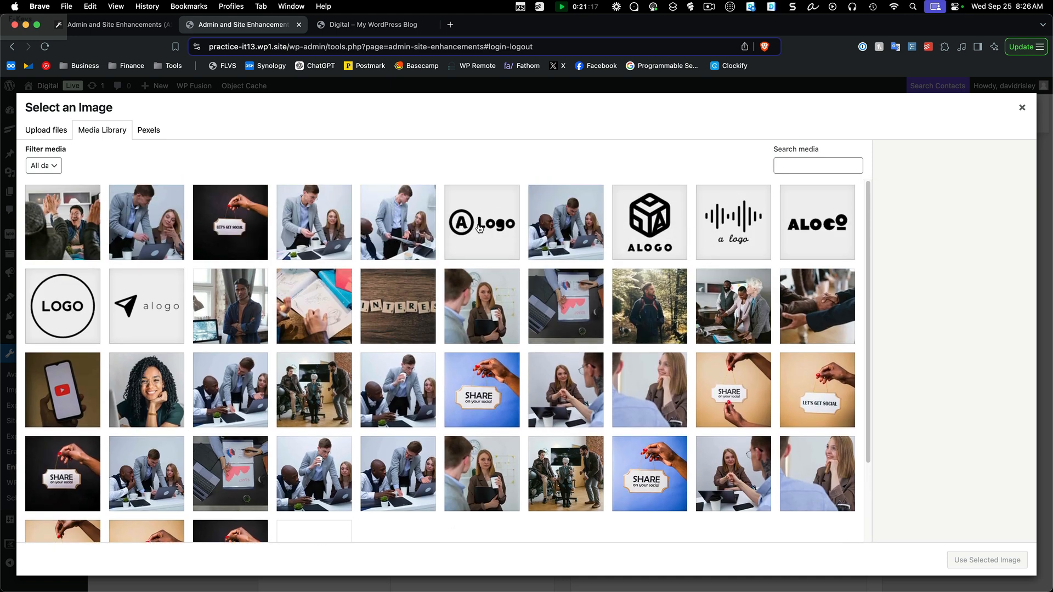
{"action": "left_click", "coordinate": [823, 233]}
{"action": "left_click", "coordinate": [715, 225]}
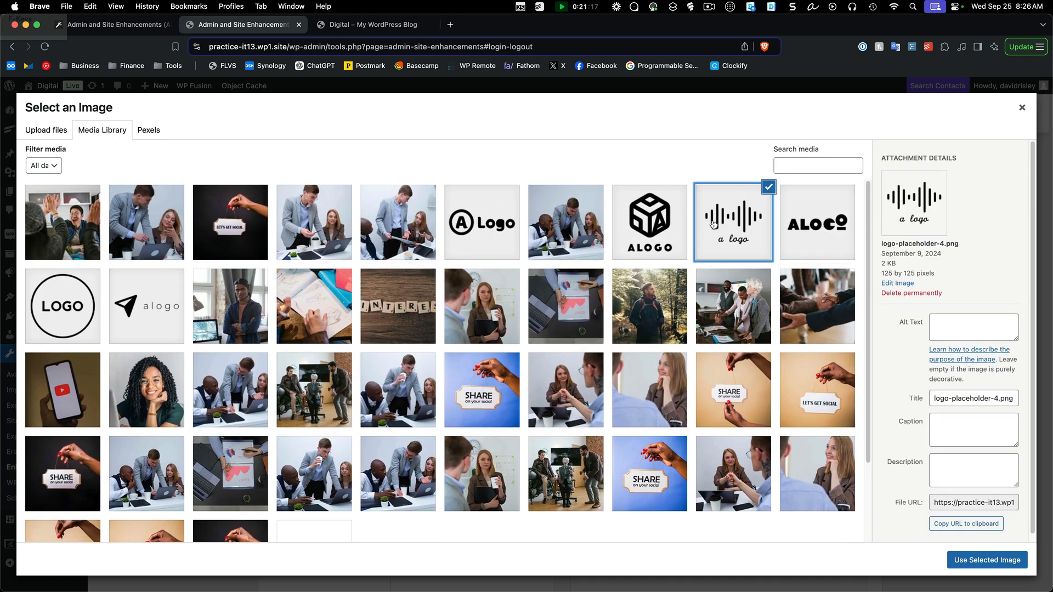
{"action": "left_click", "coordinate": [986, 559]}
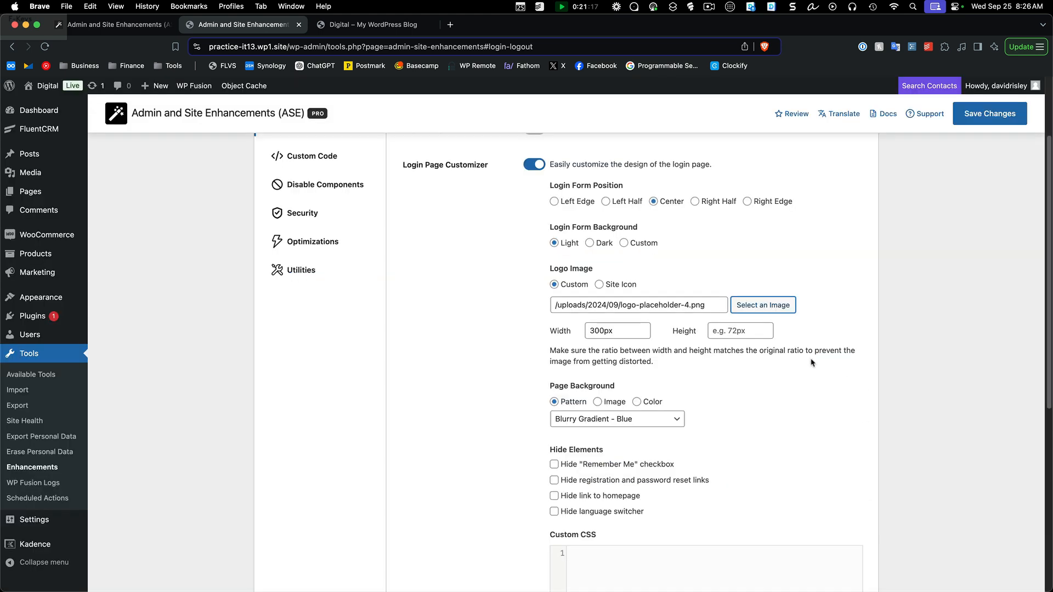
Save the logo replacement and check the new logo on the login page in the private window
{"action": "left_click", "coordinate": [973, 115]}
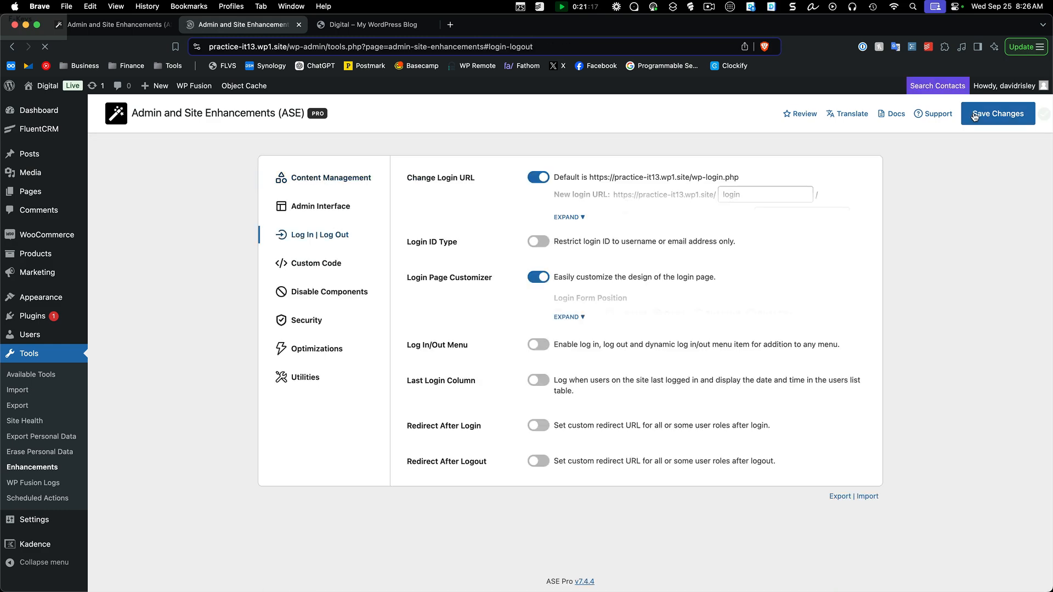
{"action": "key", "text": "ctrl+Up"}
{"action": "left_click", "coordinate": [299, 218]}
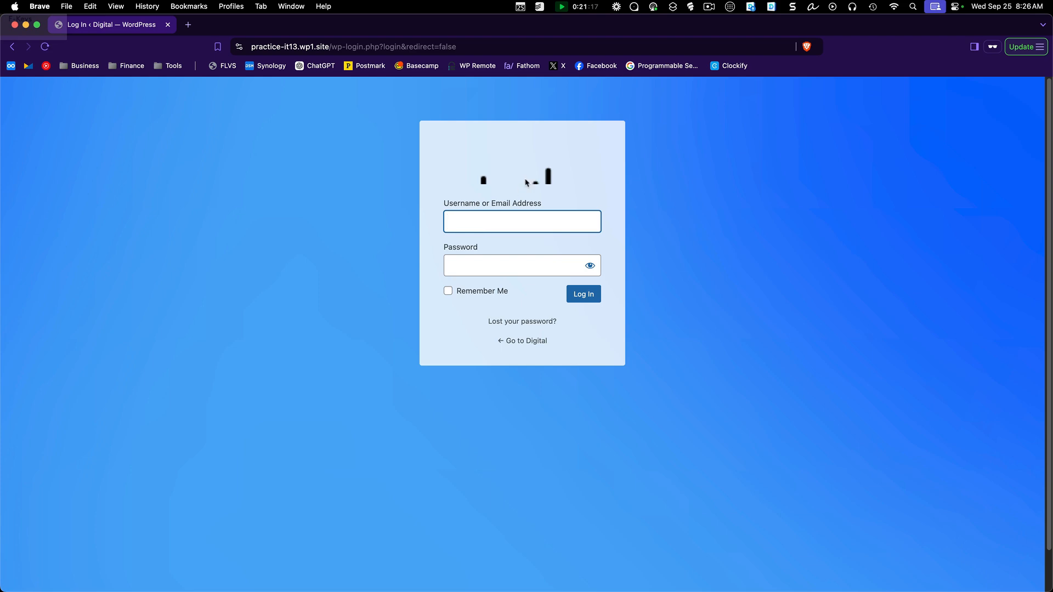
Return to the Login Page Customizer options and replace the logo image by uploading concierge-hosting.png from the Images folder
{"action": "key", "text": "ctrl+Up"}
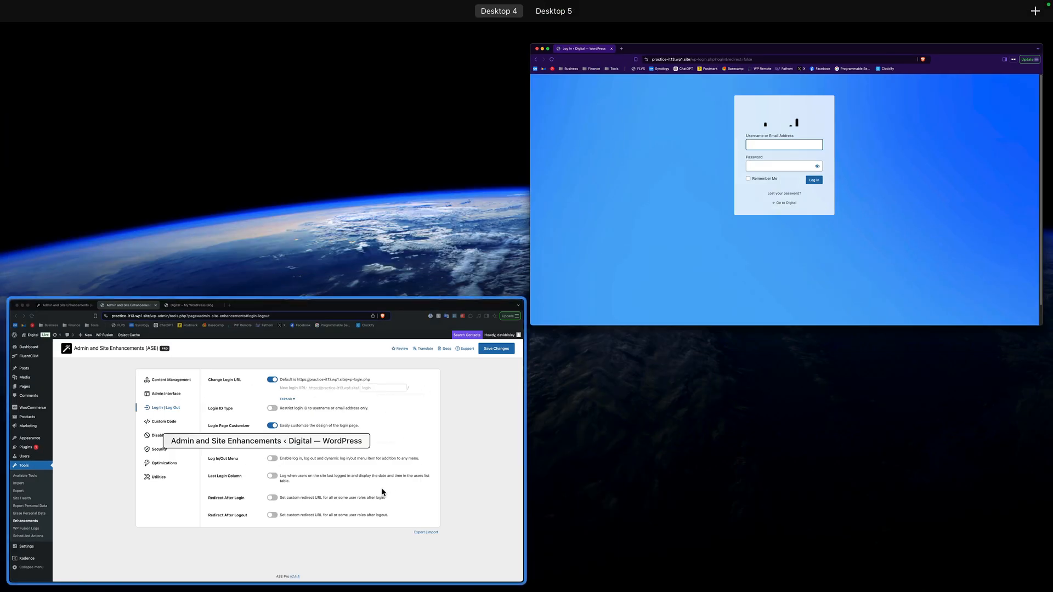
{"action": "left_click", "coordinate": [382, 490]}
{"action": "left_click", "coordinate": [565, 312]}
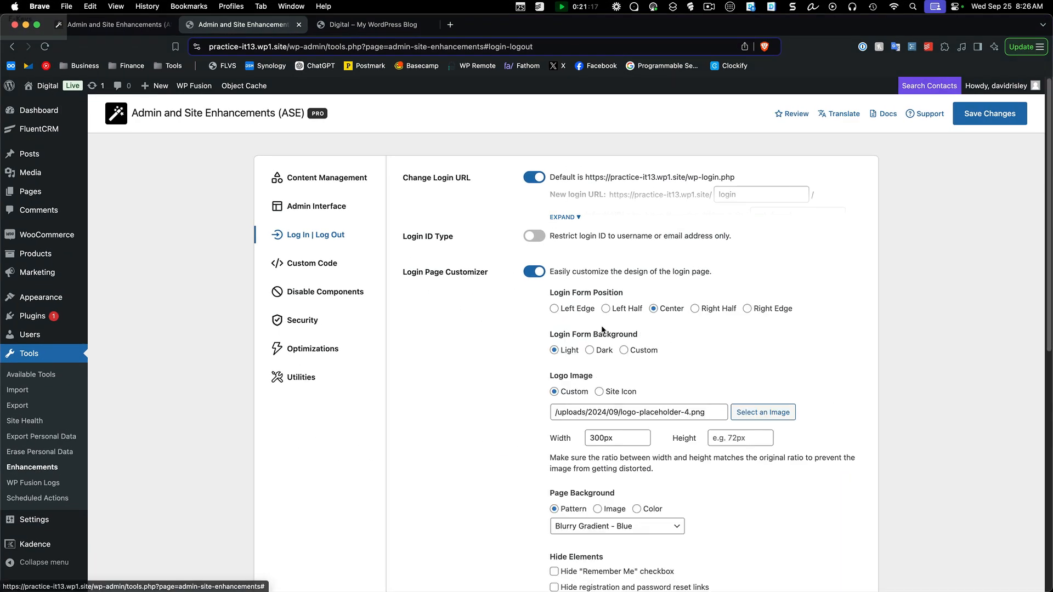
{"action": "left_click", "coordinate": [762, 413]}
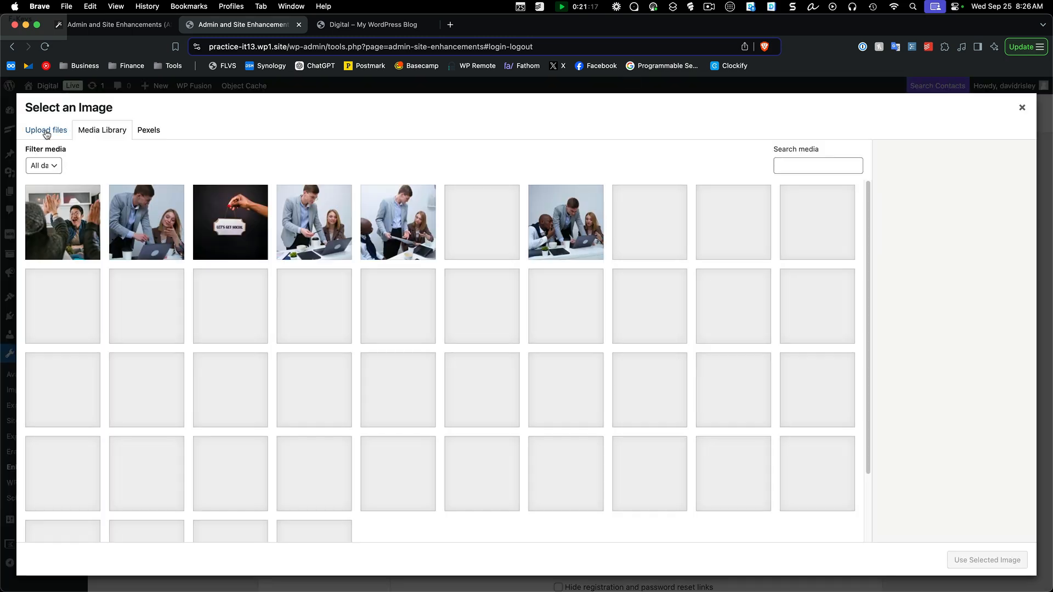
{"action": "left_click", "coordinate": [46, 130]}
{"action": "left_click", "coordinate": [533, 323]}
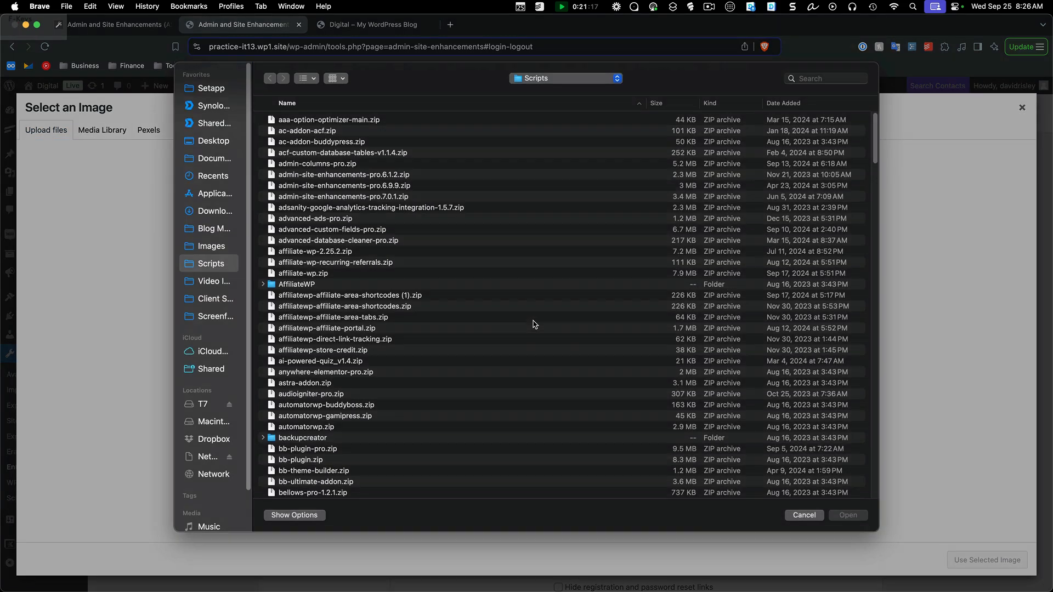
{"action": "left_click", "coordinate": [212, 253]}
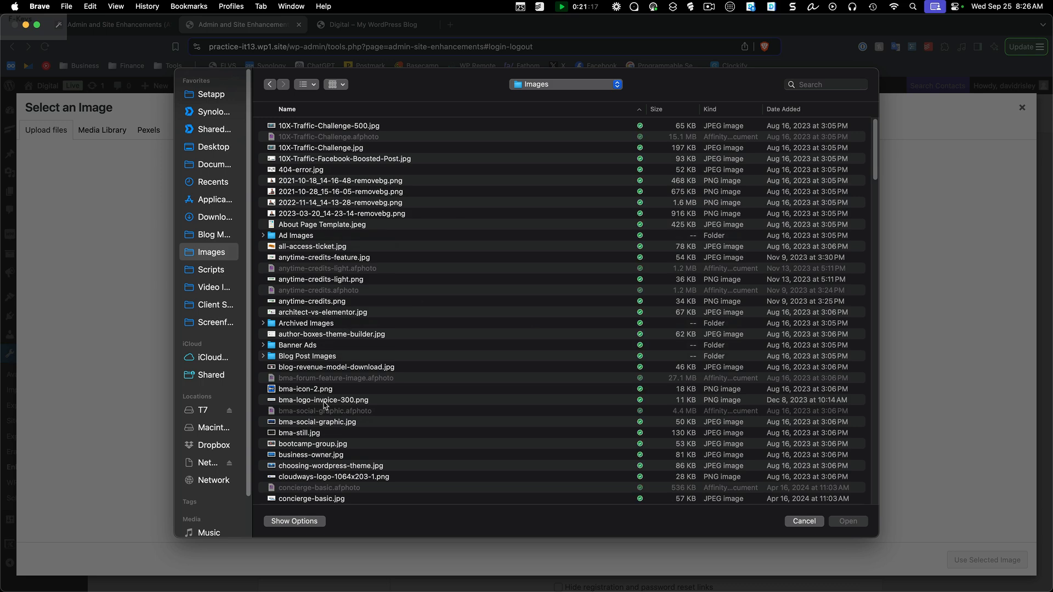
{"action": "scroll", "coordinate": [327, 437], "scroll_direction": "down", "scroll_amount": 5}
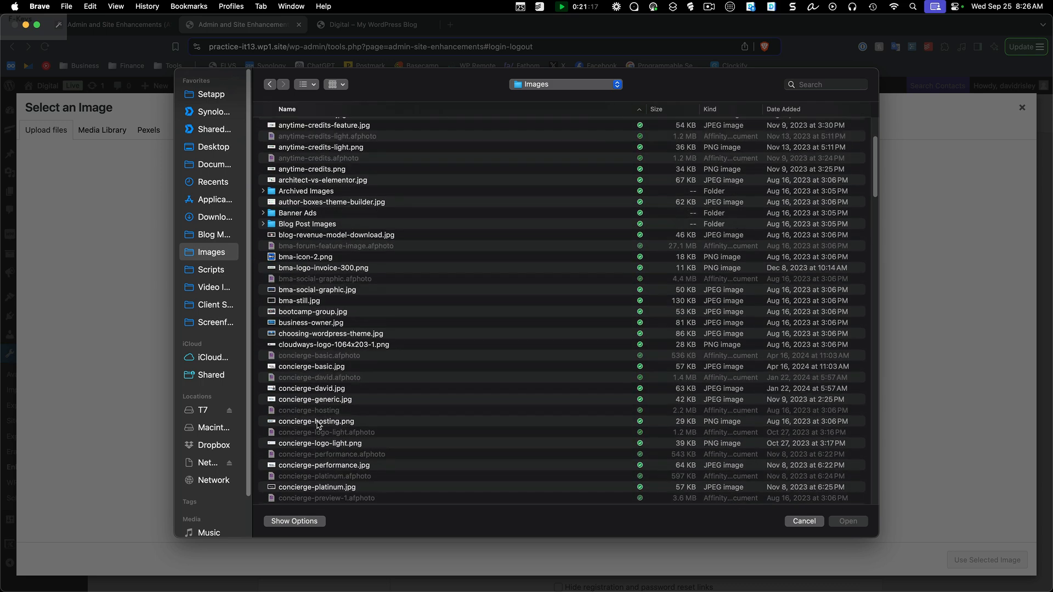
{"action": "double_click", "coordinate": [318, 422]}
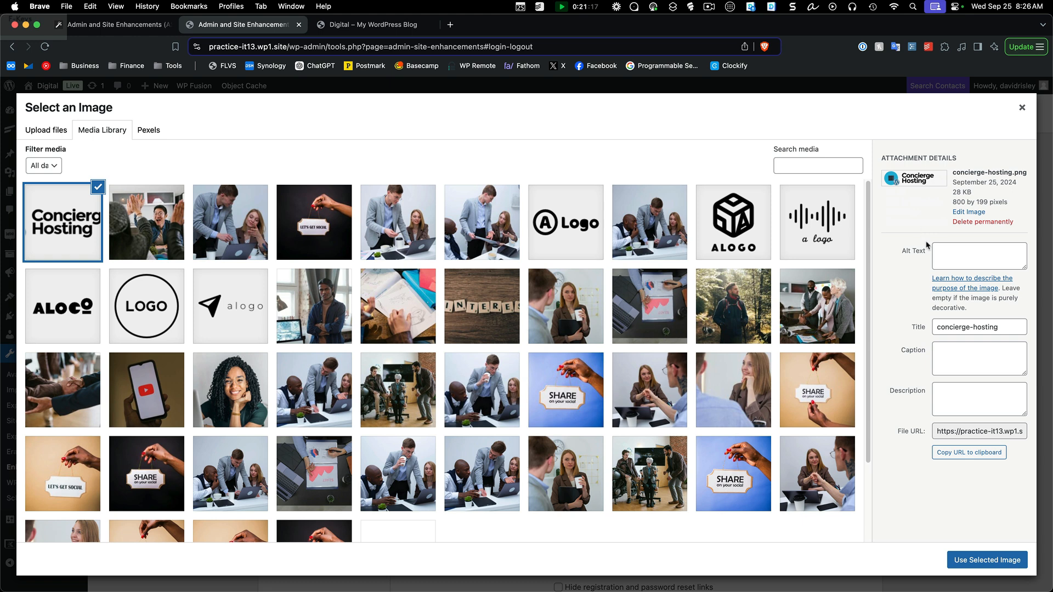
{"action": "left_click", "coordinate": [987, 563]}
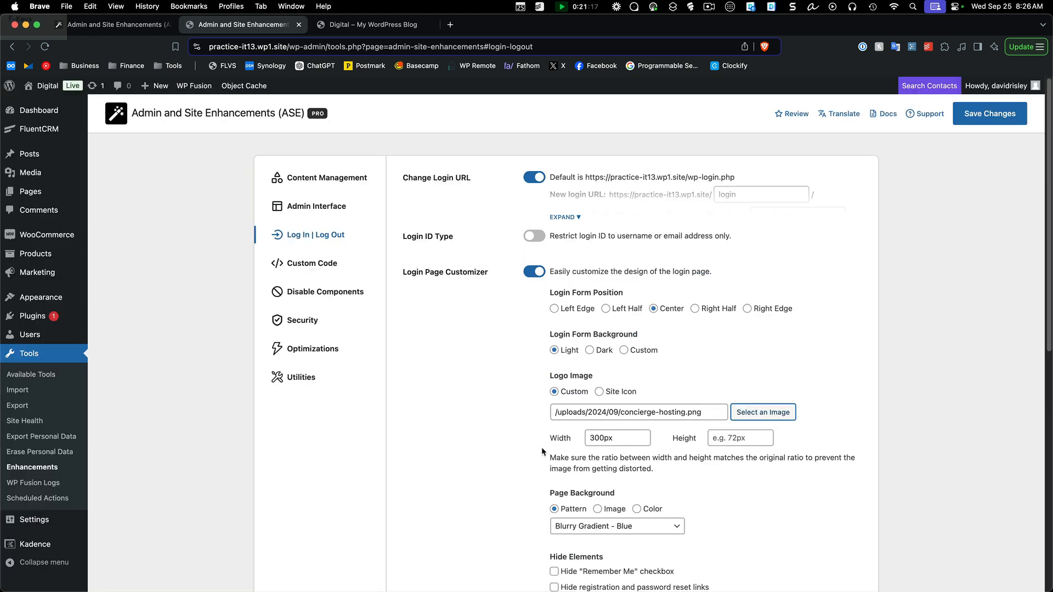
Save the new logo and check it on the login page in the private window
{"action": "left_click", "coordinate": [984, 114]}
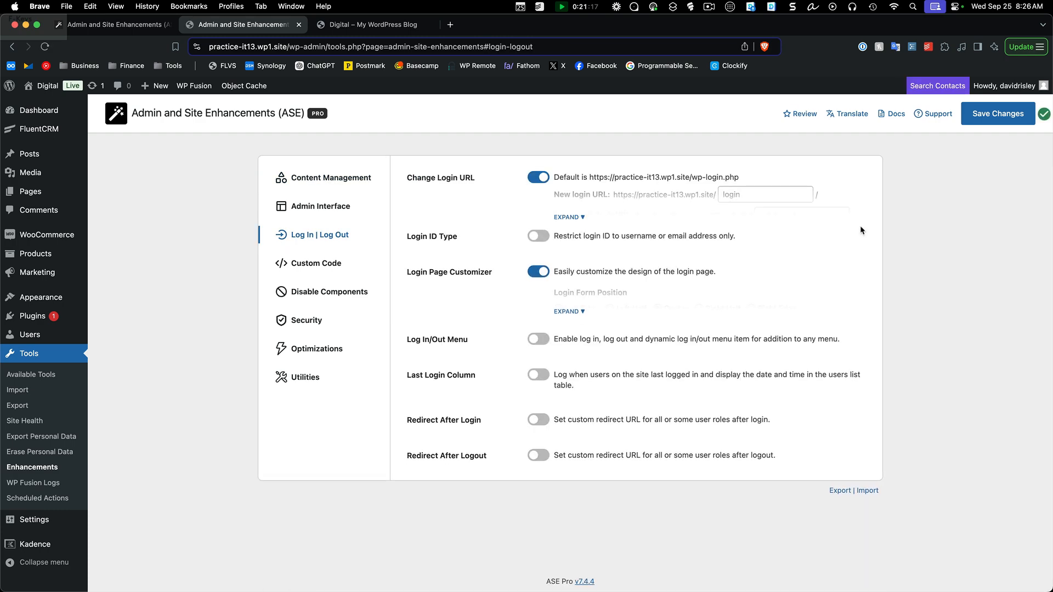
{"action": "key", "text": "ctrl+Up"}
{"action": "left_click", "coordinate": [435, 228]}
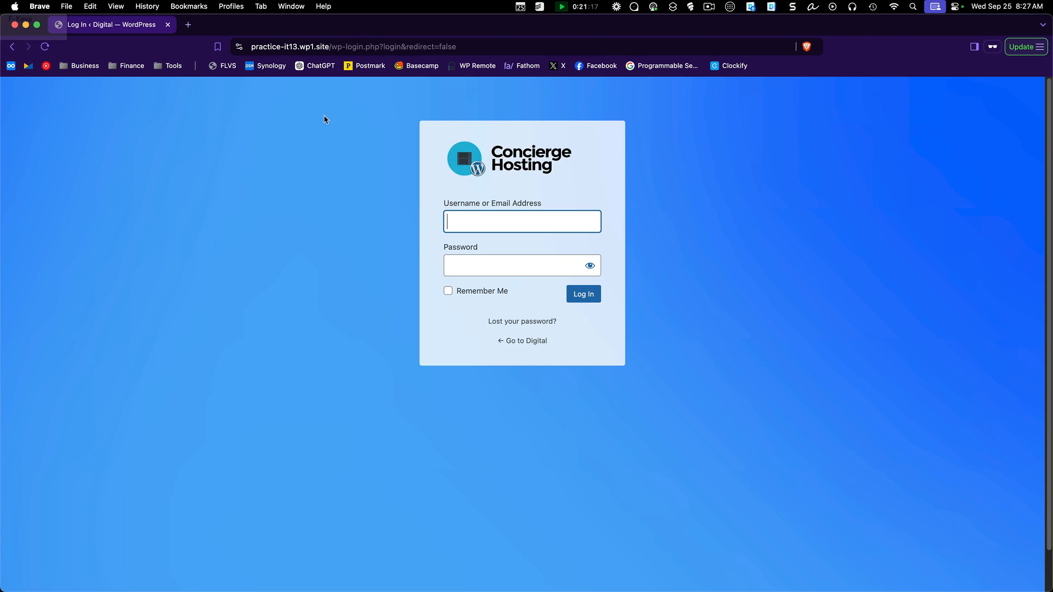
Back in the Login Page Customizer options, look through the available page background patterns without changing the selection
{"action": "key", "text": "ctrl+Up"}
{"action": "left_click", "coordinate": [369, 268]}
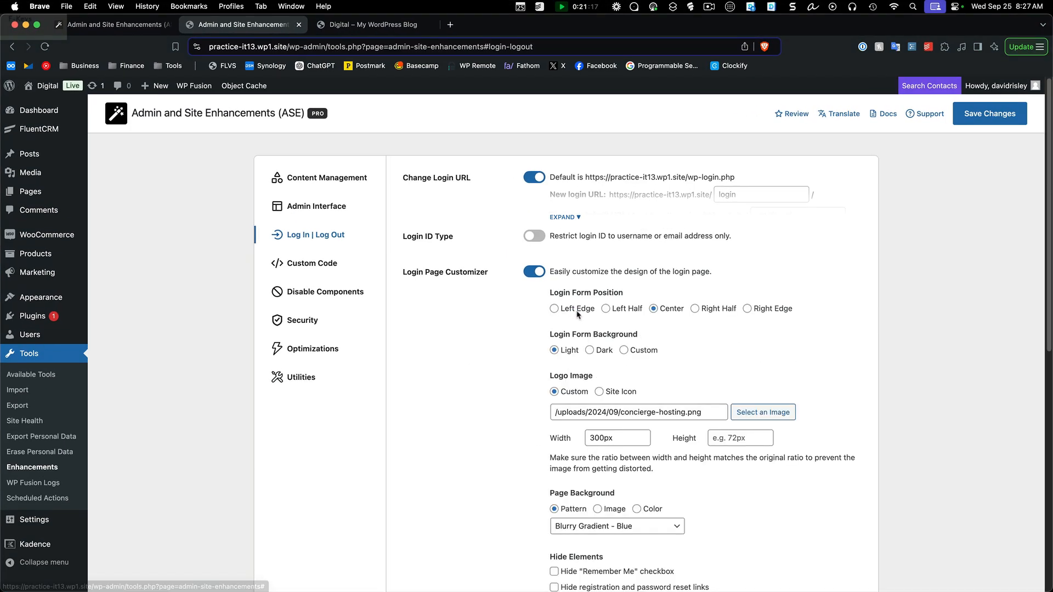
{"action": "scroll", "coordinate": [656, 395], "scroll_direction": "down", "scroll_amount": 3}
{"action": "left_click", "coordinate": [634, 450]}
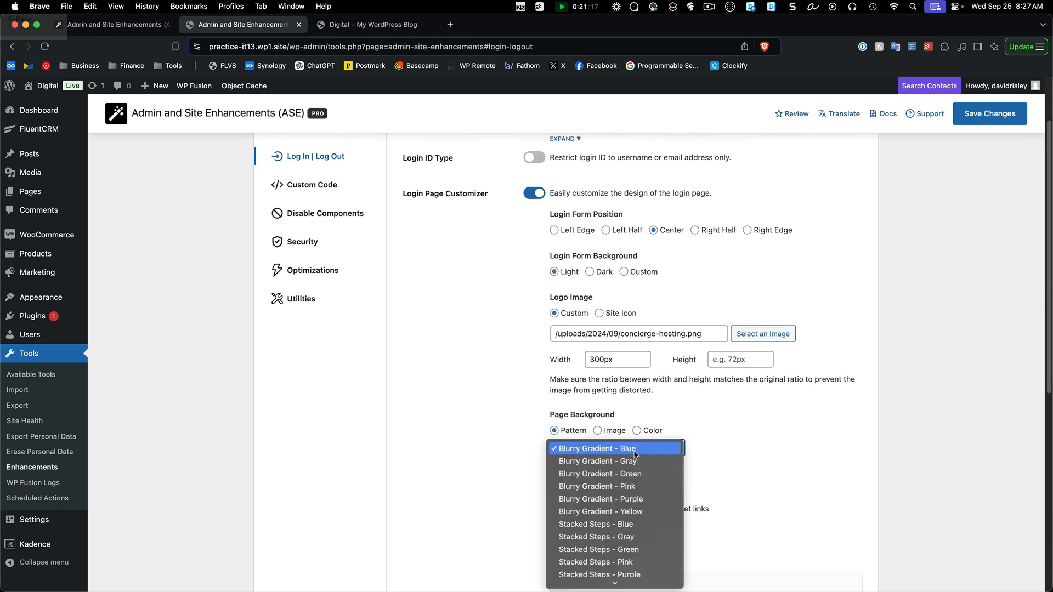
{"action": "scroll", "coordinate": [616, 509], "scroll_direction": "down", "scroll_amount": 5}
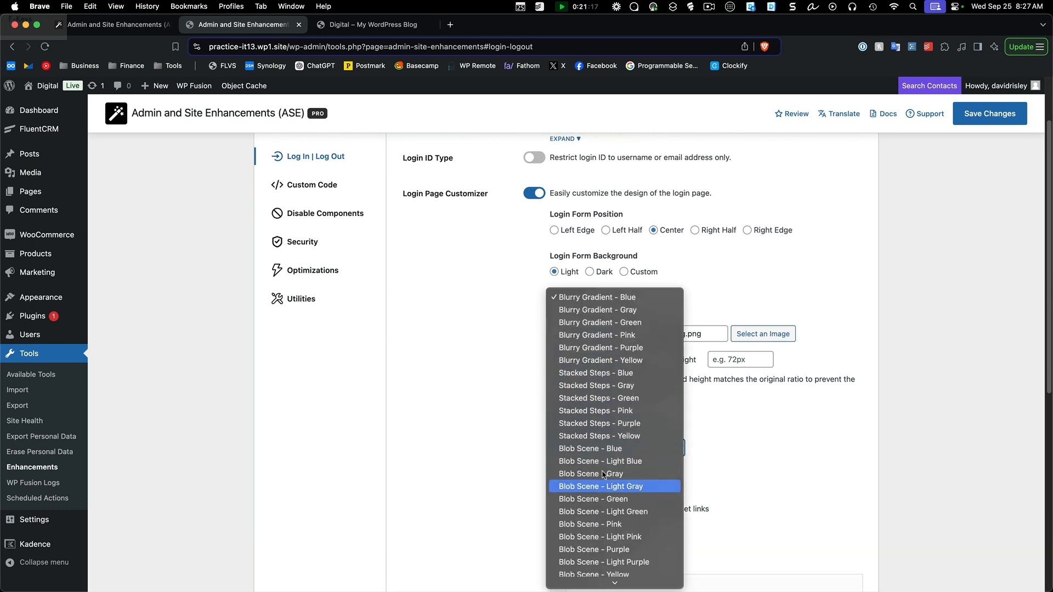
{"action": "scroll", "coordinate": [605, 573], "scroll_direction": "down", "scroll_amount": 5}
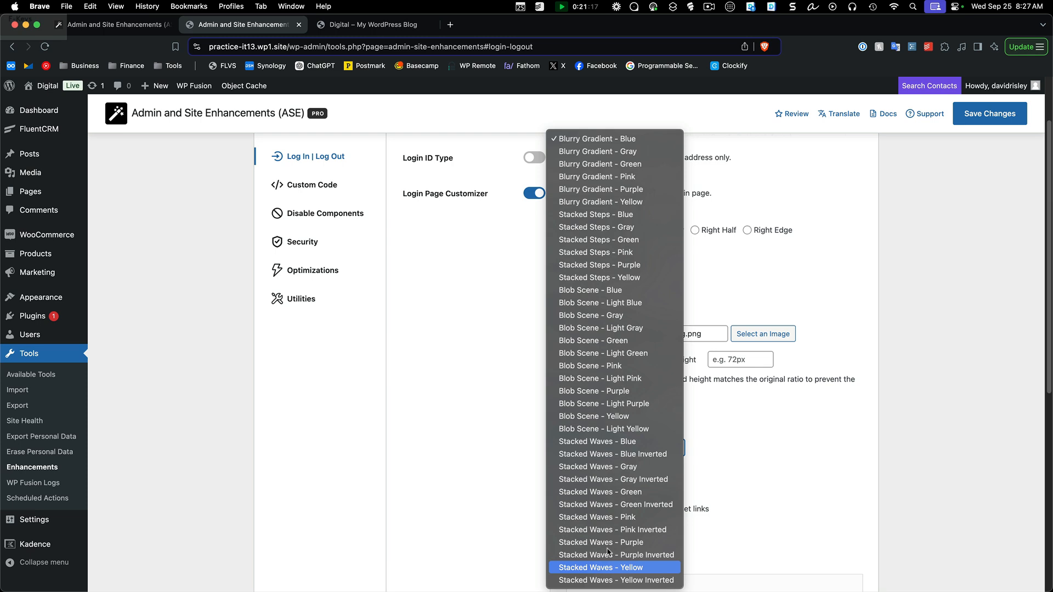
{"action": "left_click", "coordinate": [488, 498]}
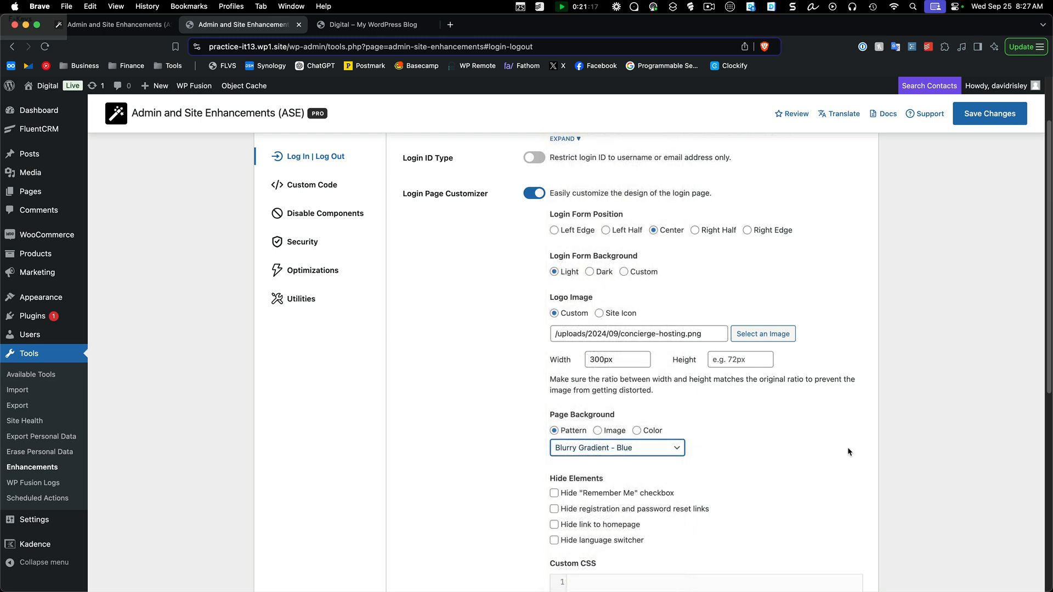
Turn on hiding the language switcher on the login page
{"action": "scroll", "coordinate": [671, 447], "scroll_direction": "down", "scroll_amount": 6}
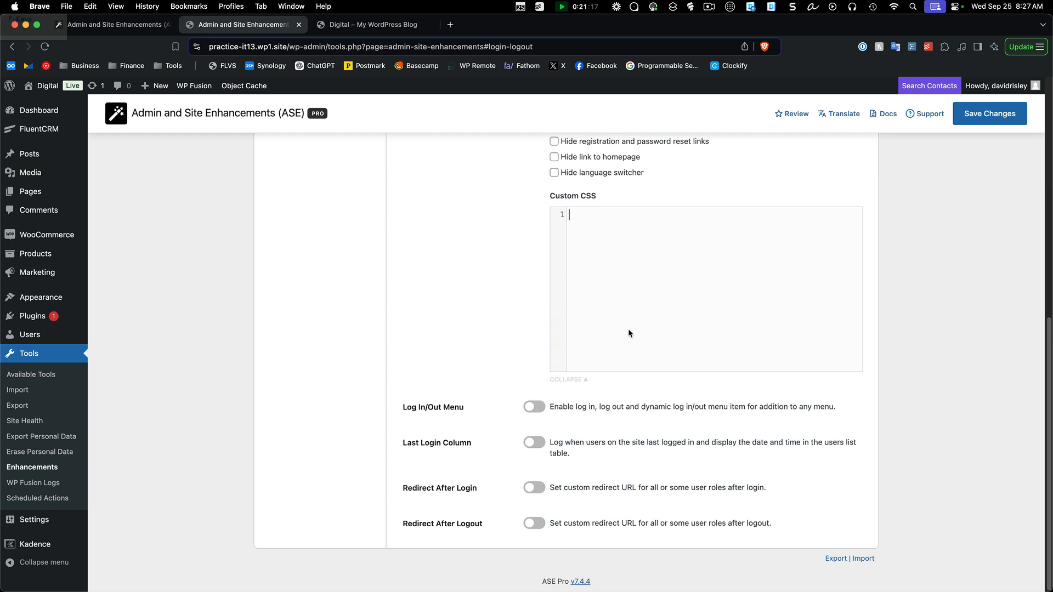
{"action": "scroll", "coordinate": [629, 332], "scroll_direction": "up", "scroll_amount": 3}
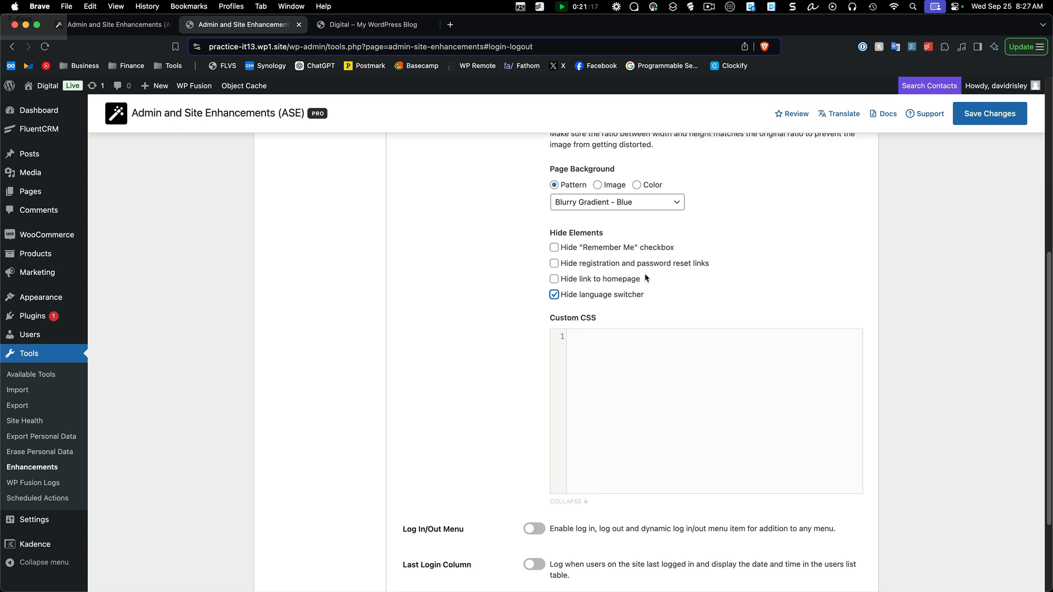
{"action": "scroll", "coordinate": [643, 273], "scroll_direction": "up", "scroll_amount": 1}
{"action": "scroll", "coordinate": [644, 272], "scroll_direction": "up", "scroll_amount": 3}
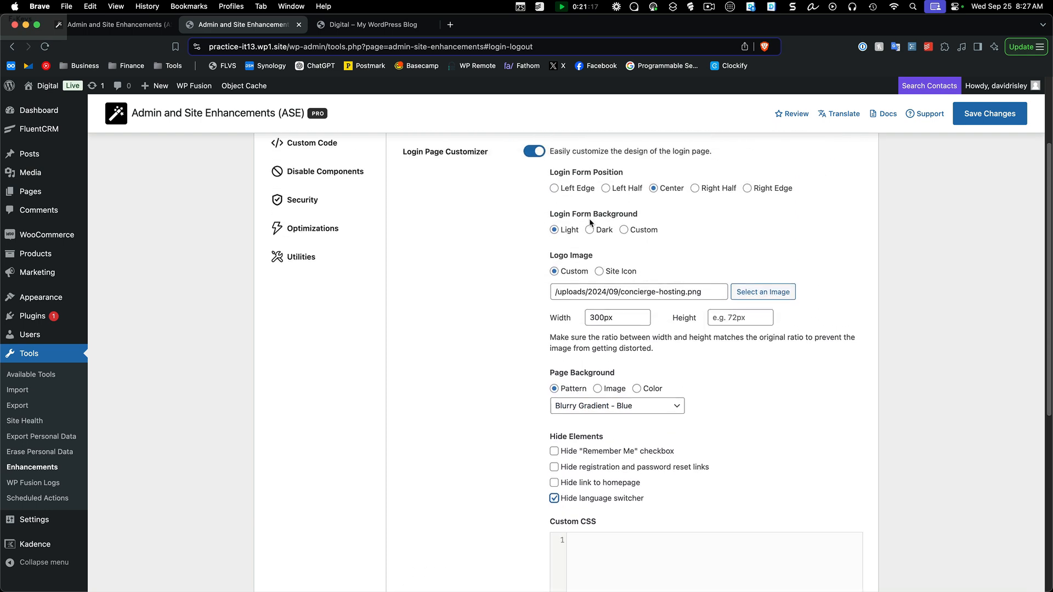
Set the login form background to Dark, save the changes and check the login page in the private window
{"action": "left_click", "coordinate": [590, 229]}
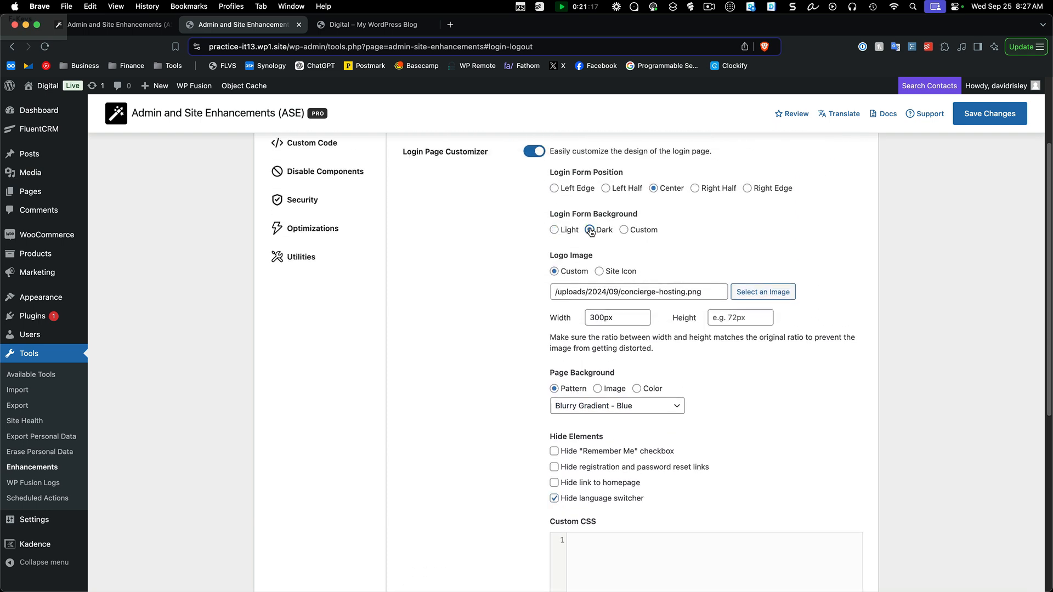
{"action": "left_click", "coordinate": [978, 119]}
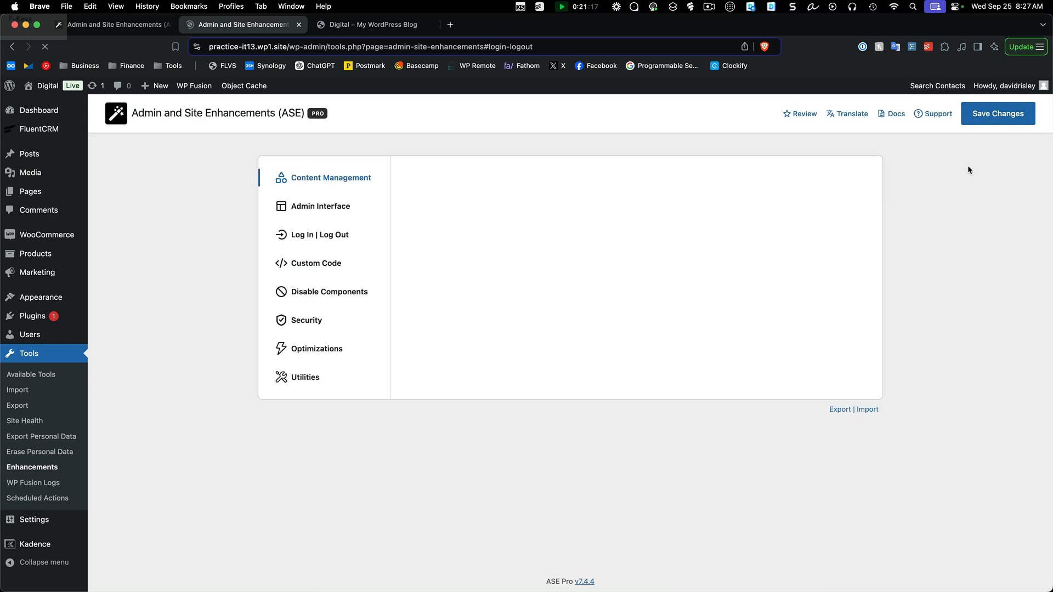
{"action": "key", "text": "ctrl+Up"}
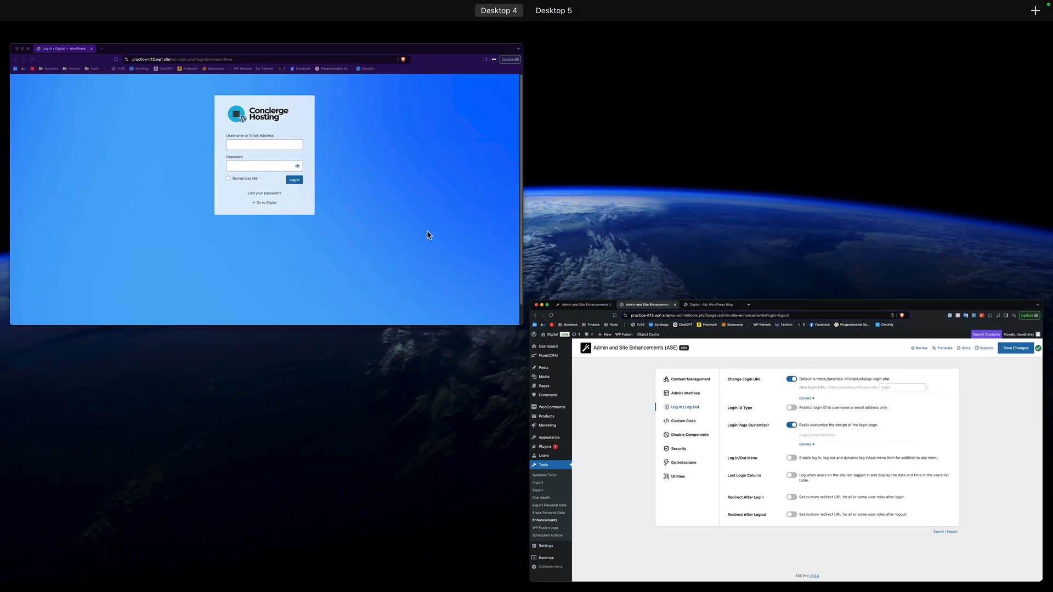
{"action": "left_click", "coordinate": [427, 233]}
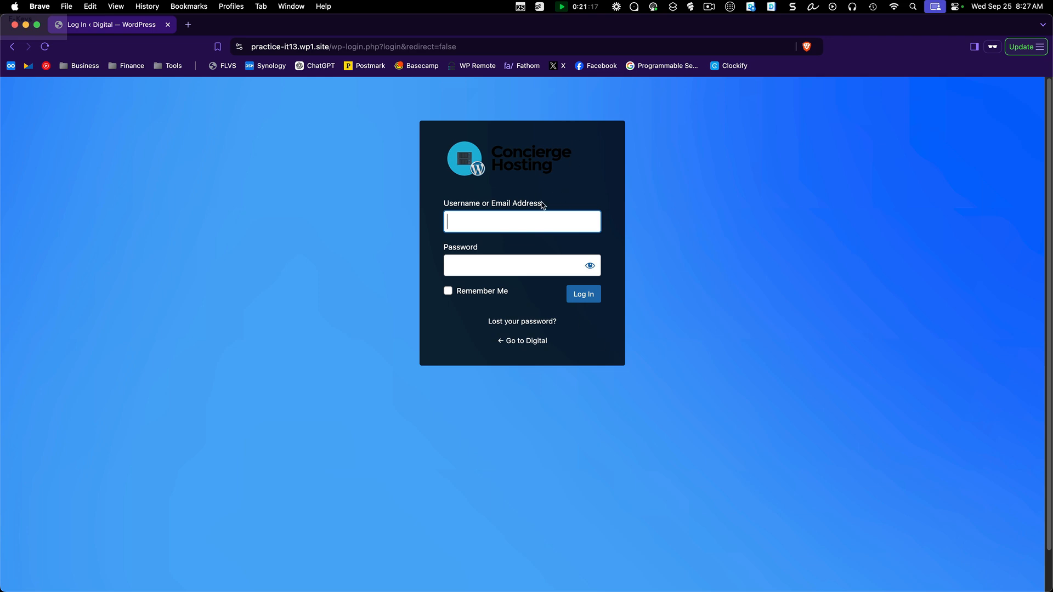
Return to the Log In | Log Out settings, enable the Log In/Out Menu feature and save the changes
{"action": "key", "text": "ctrl+Up"}
{"action": "left_click", "coordinate": [486, 215]}
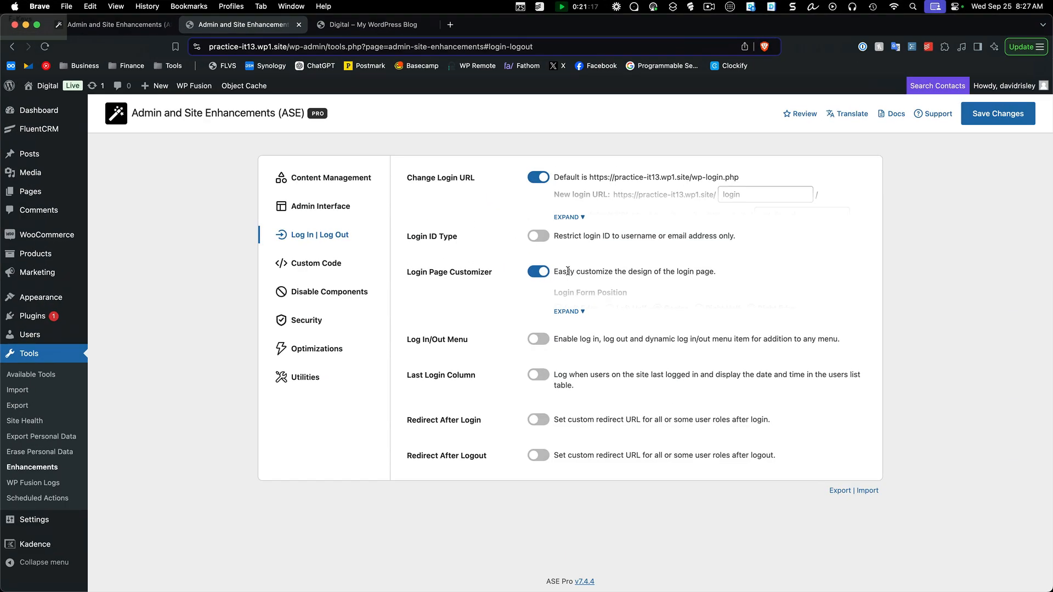
{"action": "left_click", "coordinate": [546, 342]}
{"action": "left_click", "coordinate": [1008, 121]}
Enable Redirect After Login and Redirect After Logout to bring up their redirection options
{"action": "left_click", "coordinate": [539, 420]}
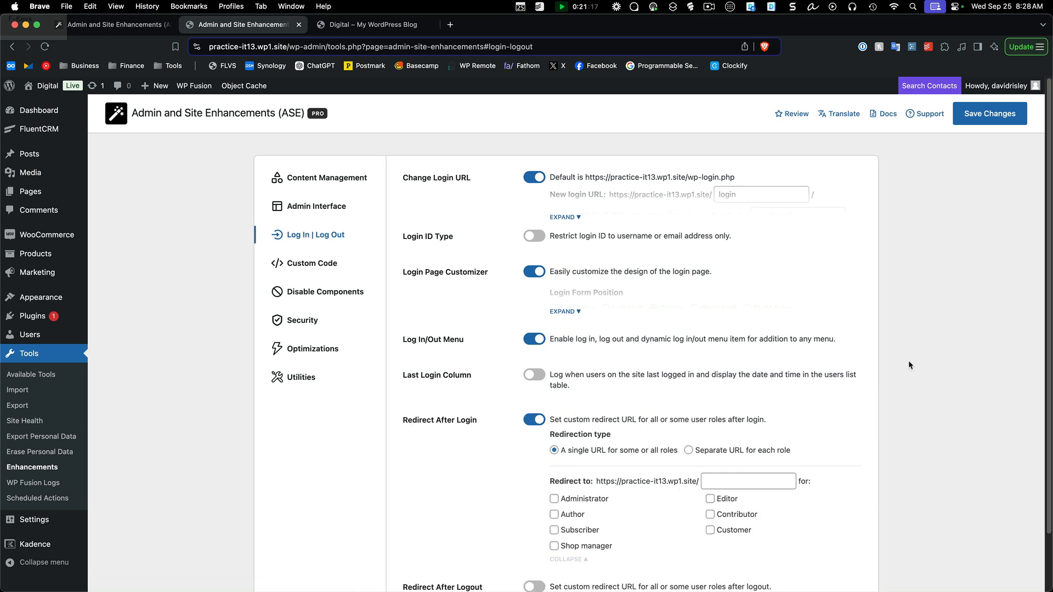
{"action": "scroll", "coordinate": [908, 365], "scroll_direction": "down", "scroll_amount": 2}
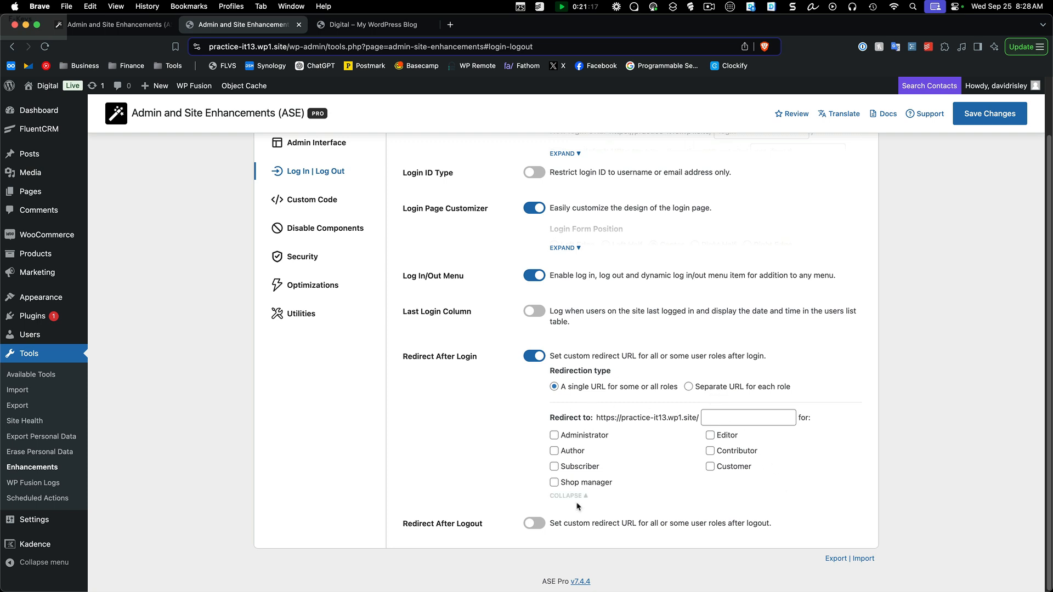
{"action": "left_click", "coordinate": [734, 418]}
{"action": "left_click", "coordinate": [535, 524]}
{"action": "scroll", "coordinate": [564, 529], "scroll_direction": "down", "scroll_amount": 1}
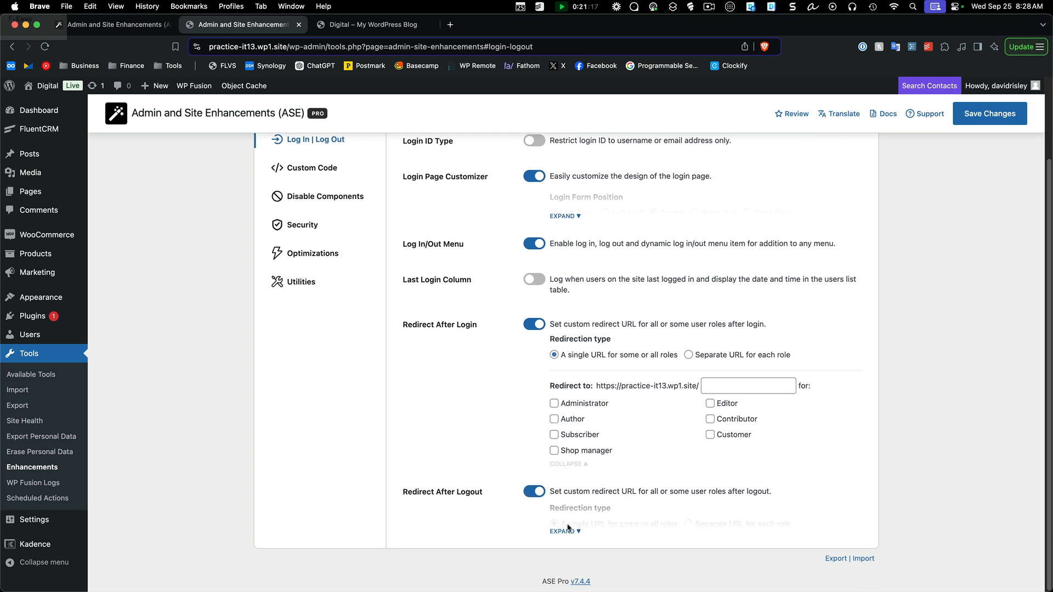
On the Menus page, add the combined Log In / Log Out item to the Main menu and save the menu
{"action": "scroll", "coordinate": [642, 494], "scroll_direction": "down", "scroll_amount": 3}
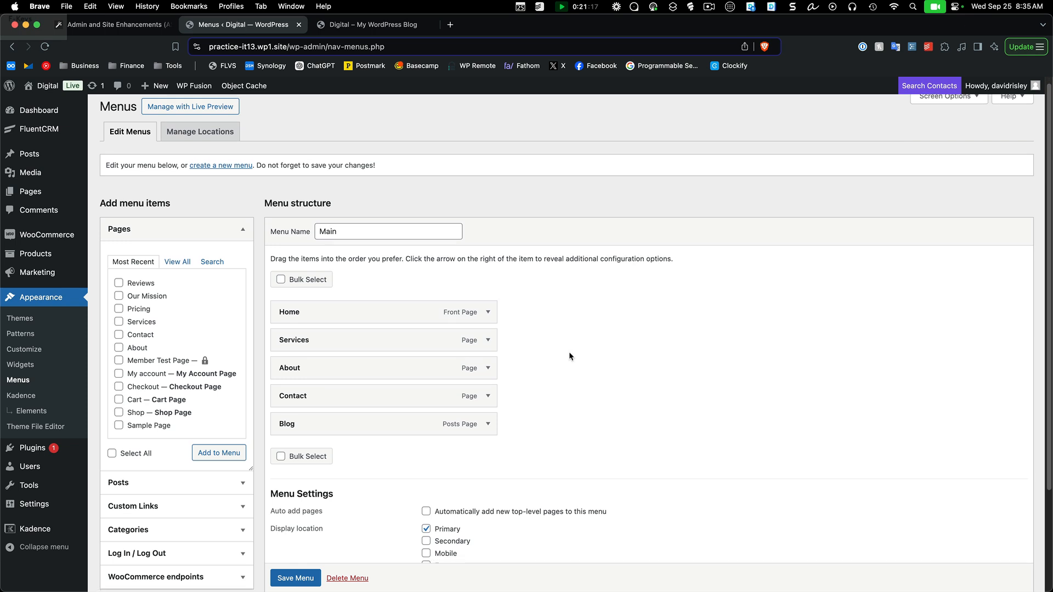
{"action": "scroll", "coordinate": [568, 355], "scroll_direction": "down", "scroll_amount": 3}
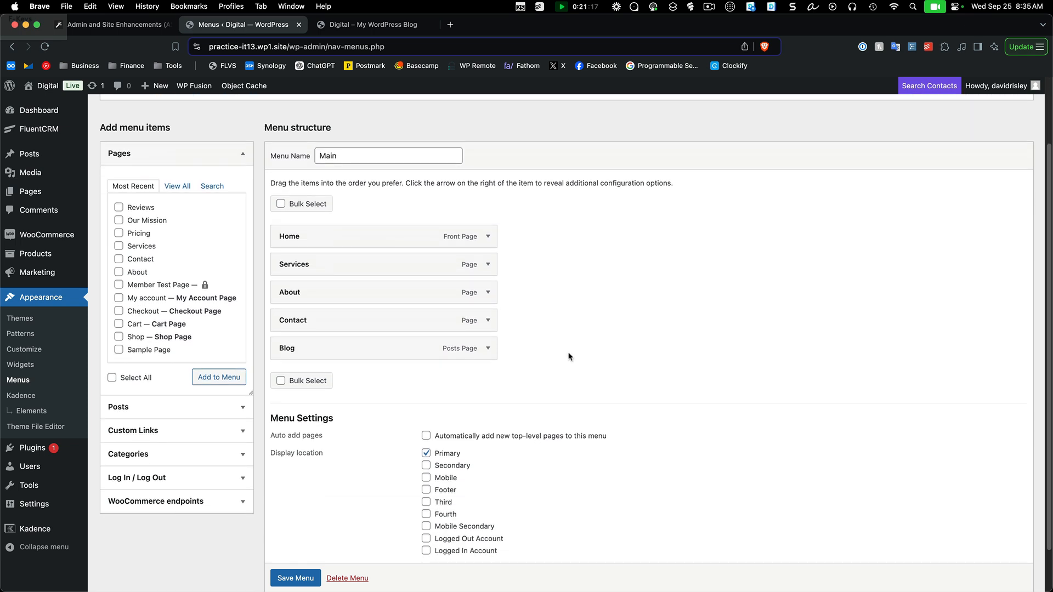
{"action": "left_click", "coordinate": [244, 481]}
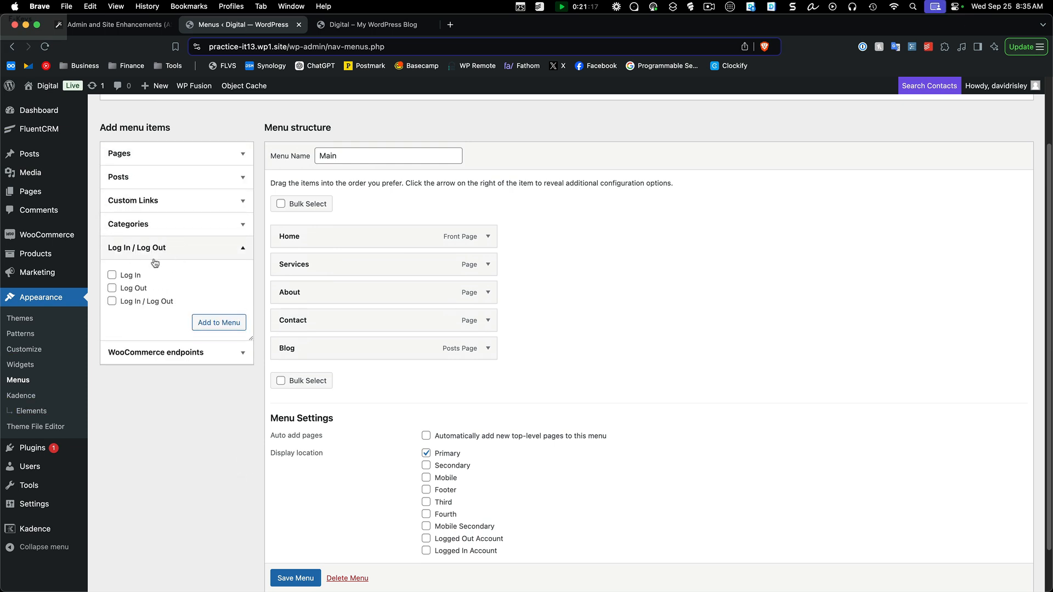
{"action": "left_click", "coordinate": [112, 302]}
{"action": "left_click", "coordinate": [218, 322]}
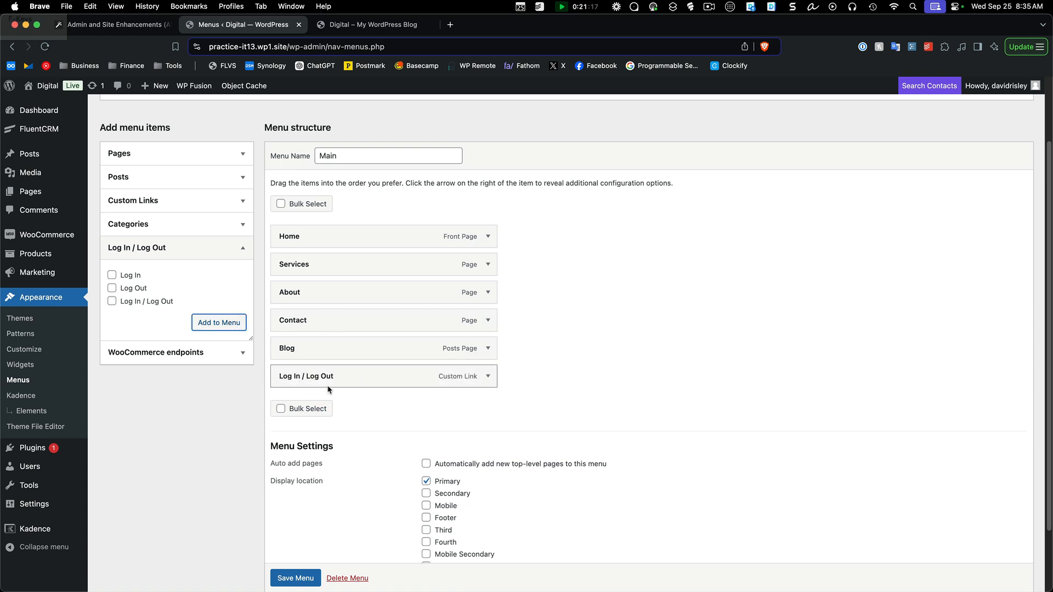
{"action": "left_click", "coordinate": [298, 576]}
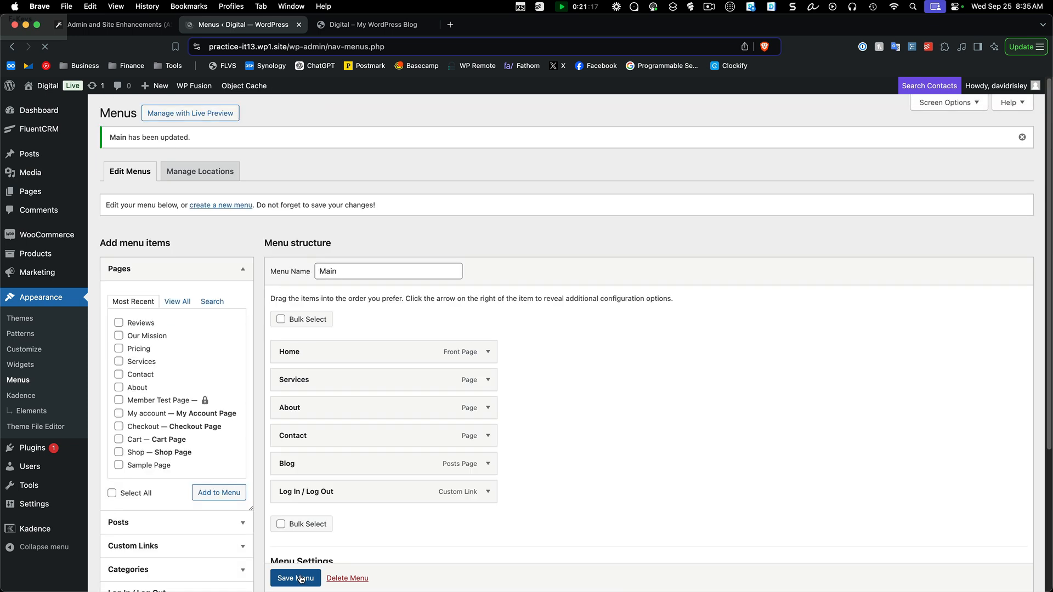
Reload the site's home page while logged in and open it in the private window to check the log in/out menu item
{"action": "left_click", "coordinate": [393, 30]}
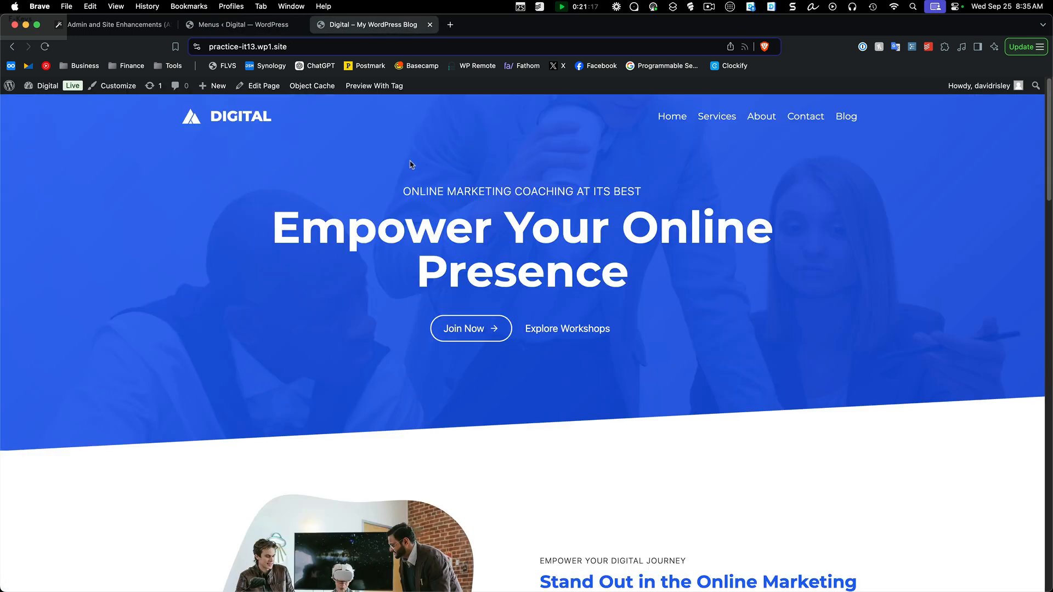
{"action": "key", "text": "super+r"}
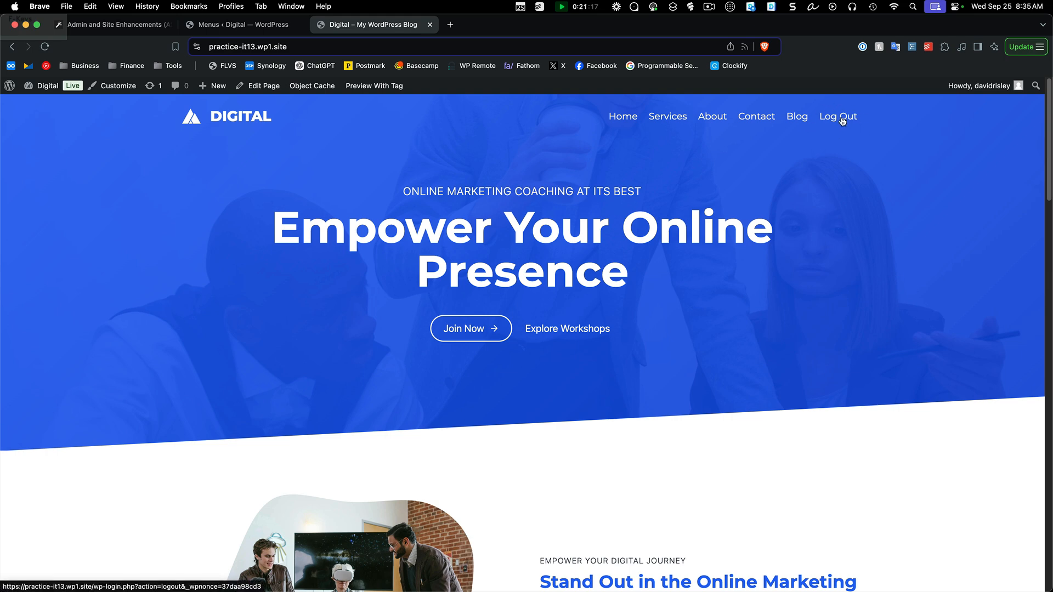
{"action": "key", "text": "ctrl+Up"}
{"action": "left_click", "coordinate": [179, 285]}
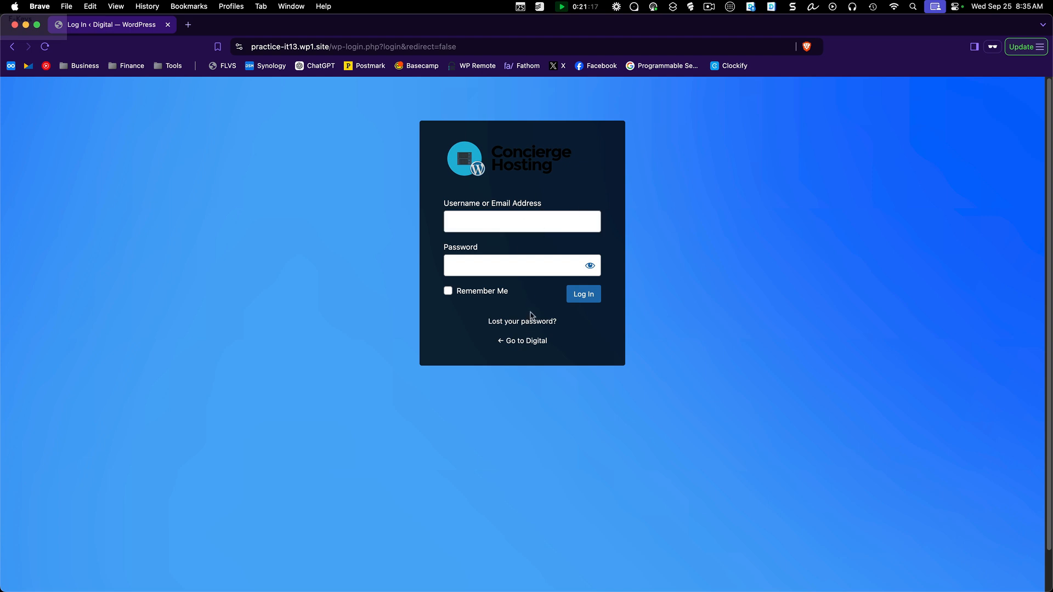
{"action": "left_click", "coordinate": [514, 164]}
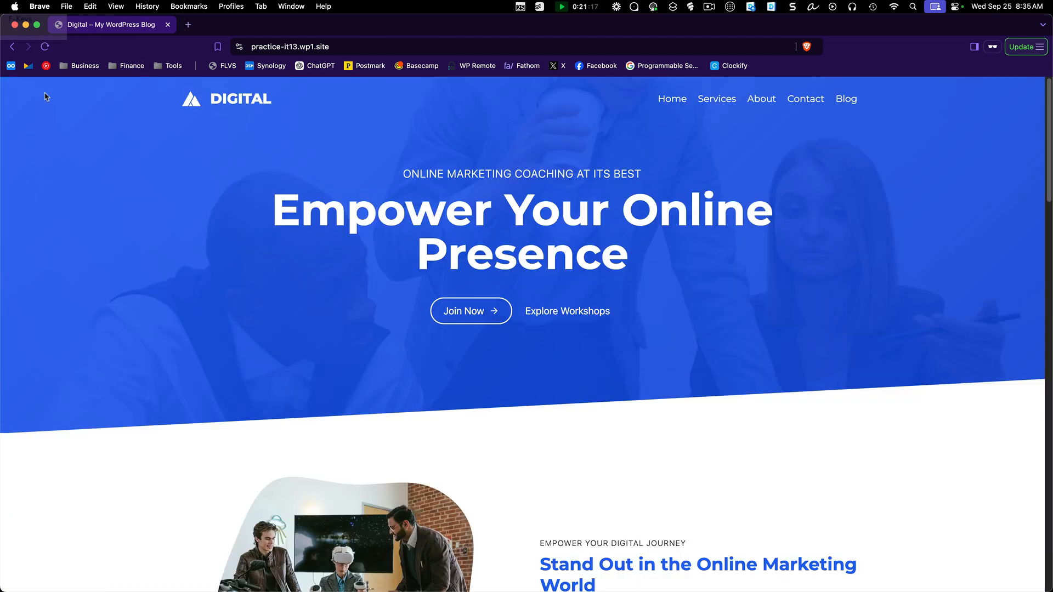
Purge the entire Nginx cache from the site's dashboard and follow the Log In menu link in the private window
{"action": "key", "text": "ctrl+Up"}
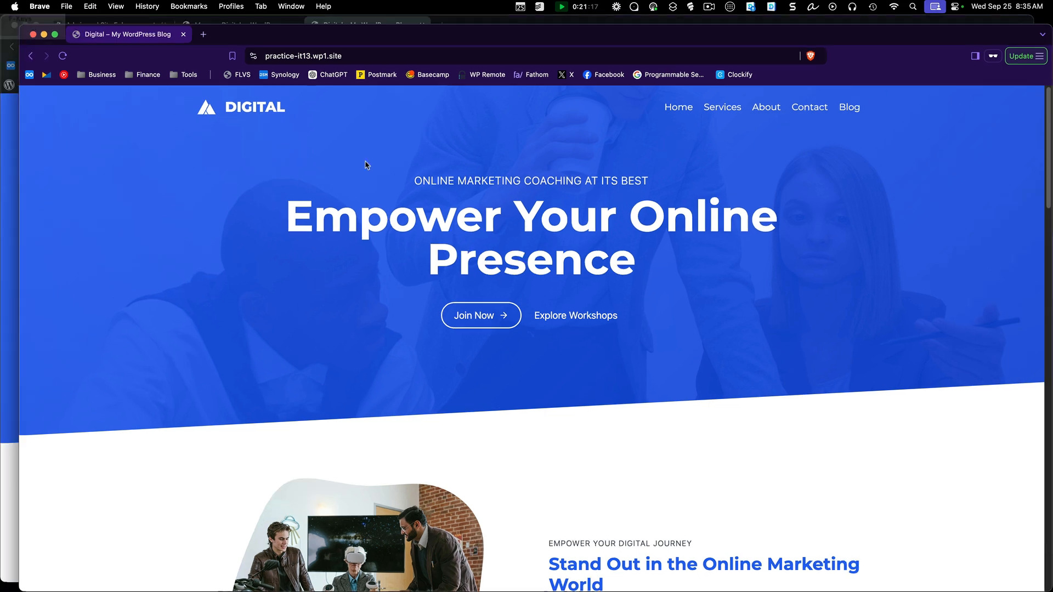
{"action": "left_click", "coordinate": [132, 242]}
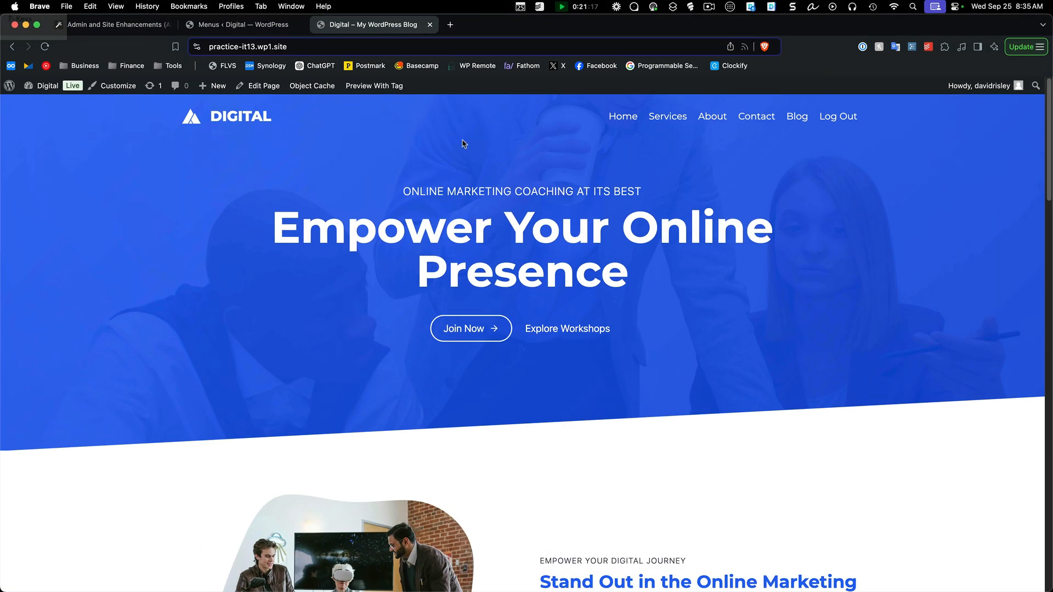
{"action": "left_click", "coordinate": [250, 23]}
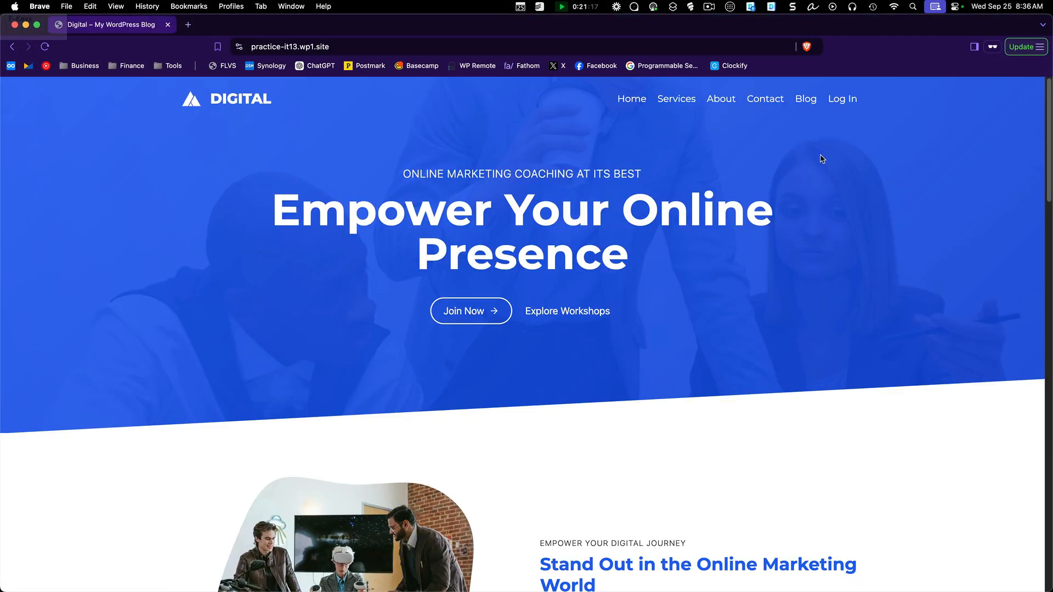
{"action": "left_click", "coordinate": [837, 102]}
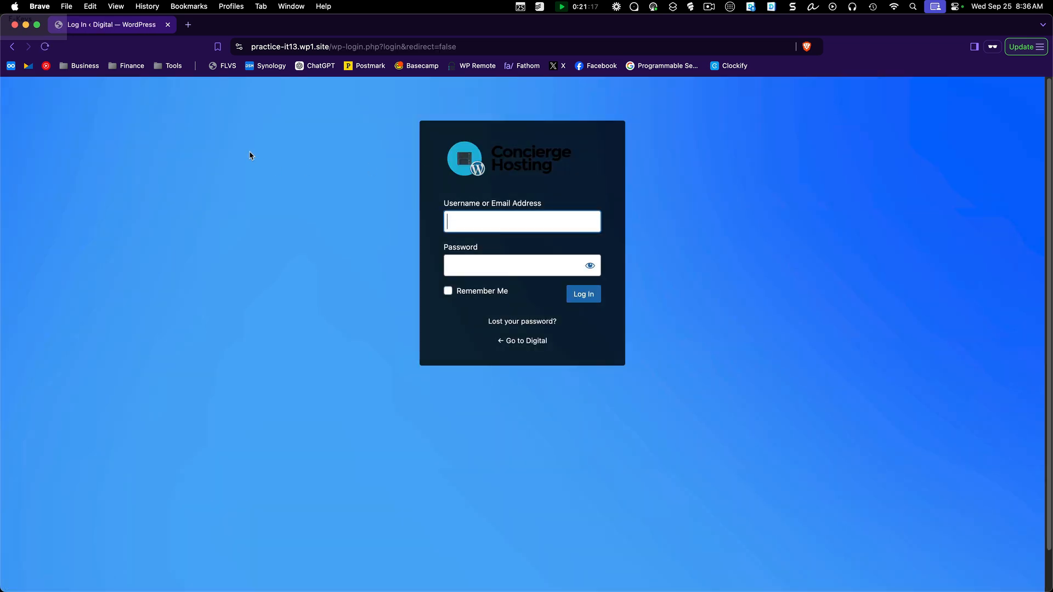
In the dashboard window, open the theme Customizer's header builder and add the Account item after Primary Navigation in the main row
{"action": "key", "text": "ctrl+Up"}
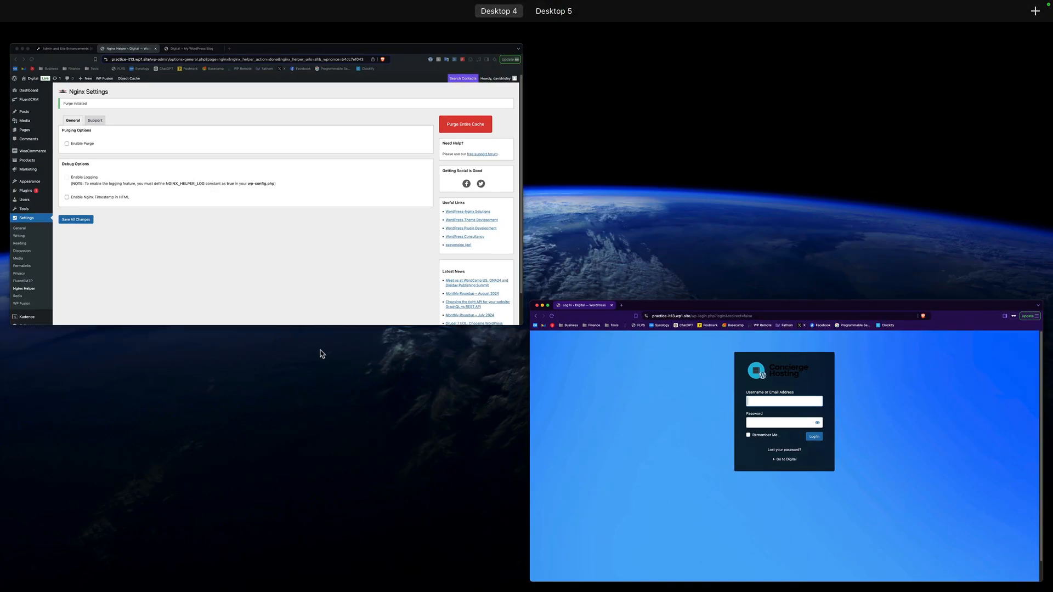
{"action": "left_click", "coordinate": [277, 299]}
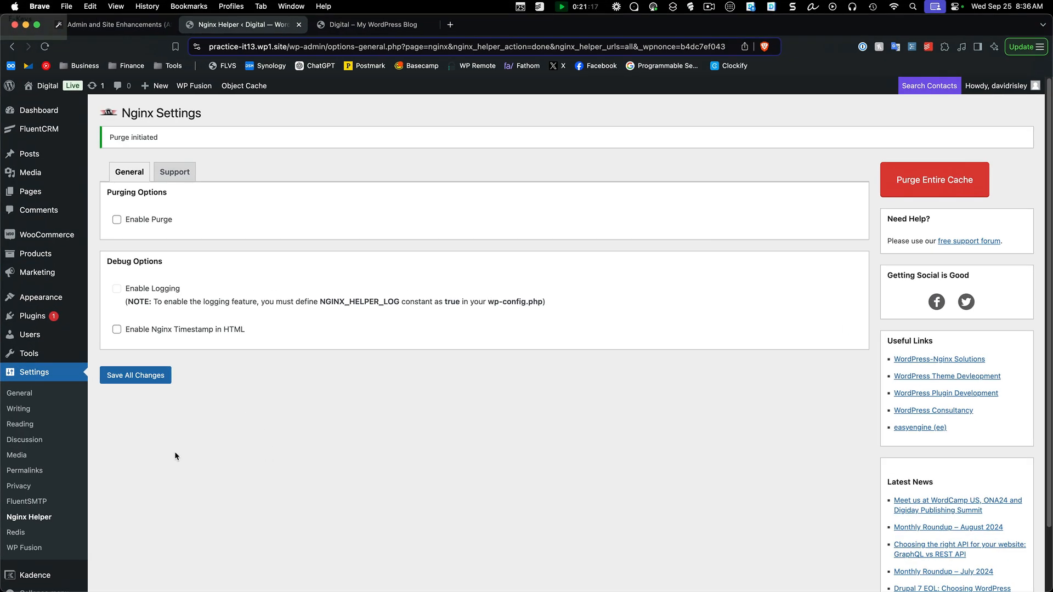
{"action": "mouse_move", "coordinate": [53, 297]}
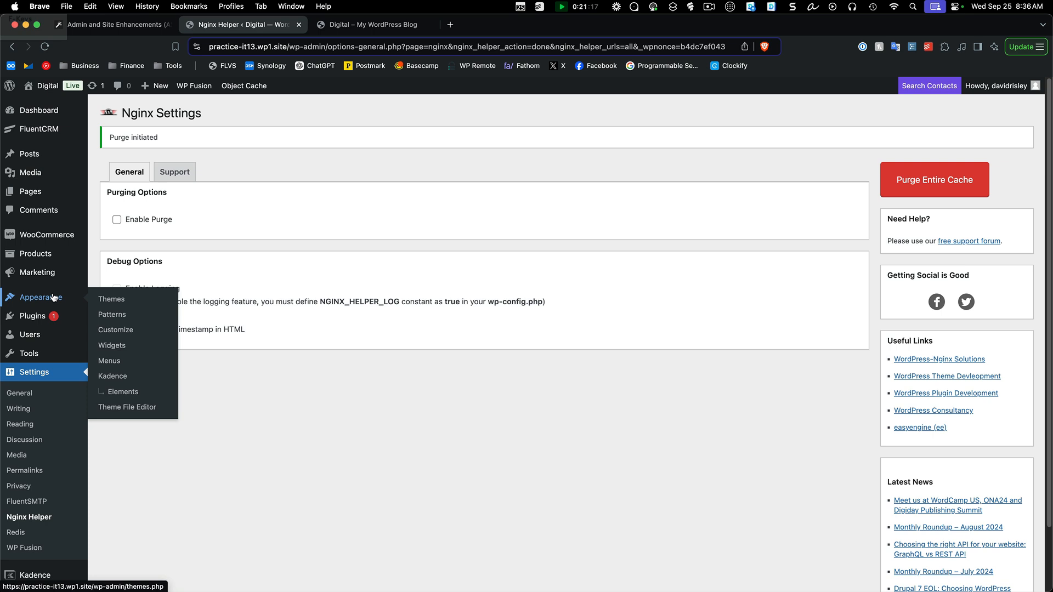
{"action": "left_click", "coordinate": [121, 331]}
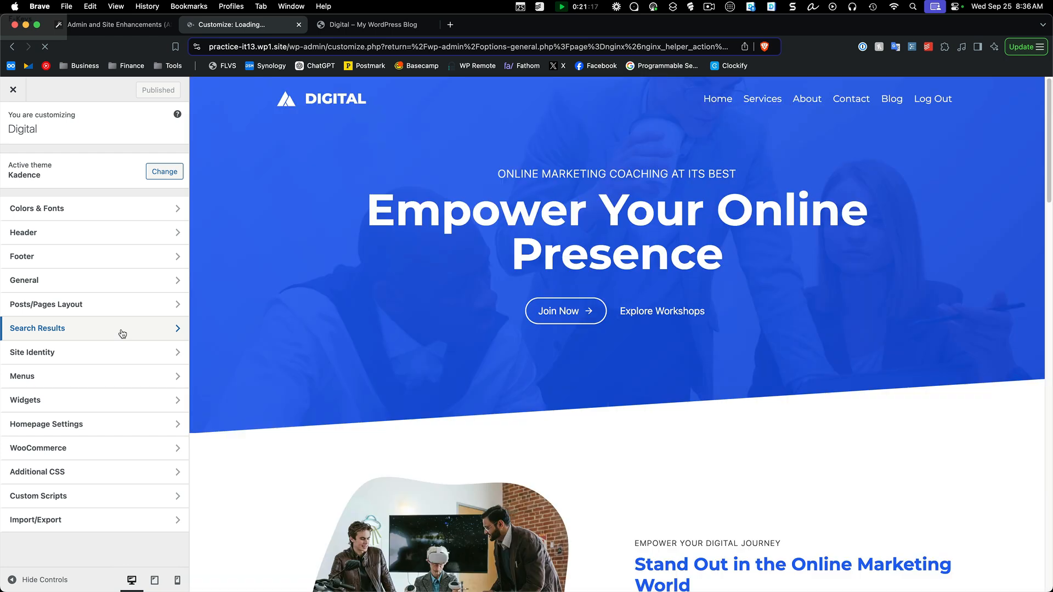
{"action": "left_click", "coordinate": [91, 237]}
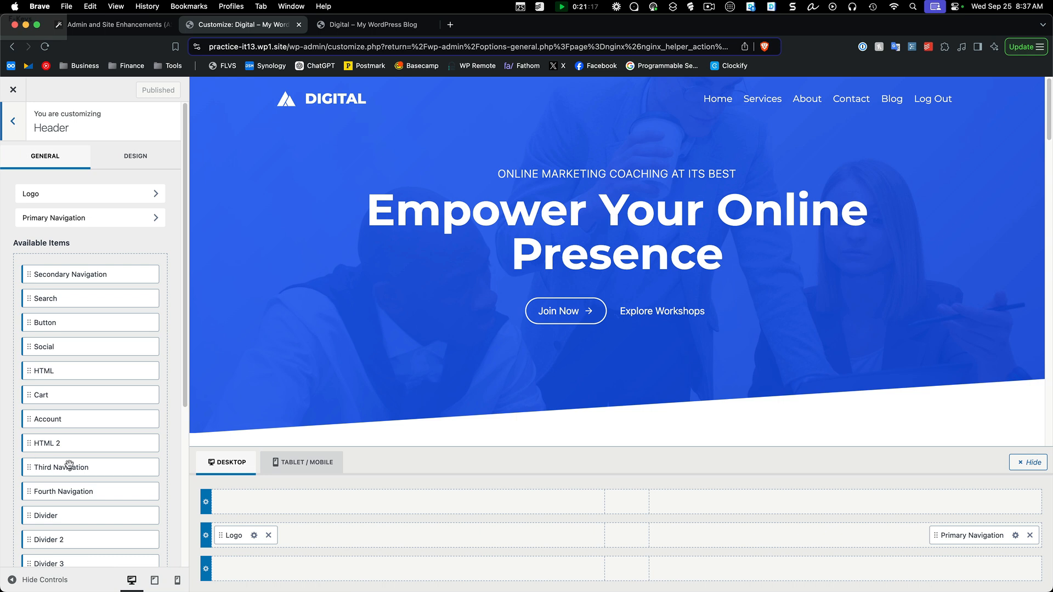
{"action": "scroll", "coordinate": [69, 464], "scroll_direction": "down", "scroll_amount": 3}
{"action": "left_click_drag", "start_coordinate": [29, 328], "coordinate": [976, 539]}
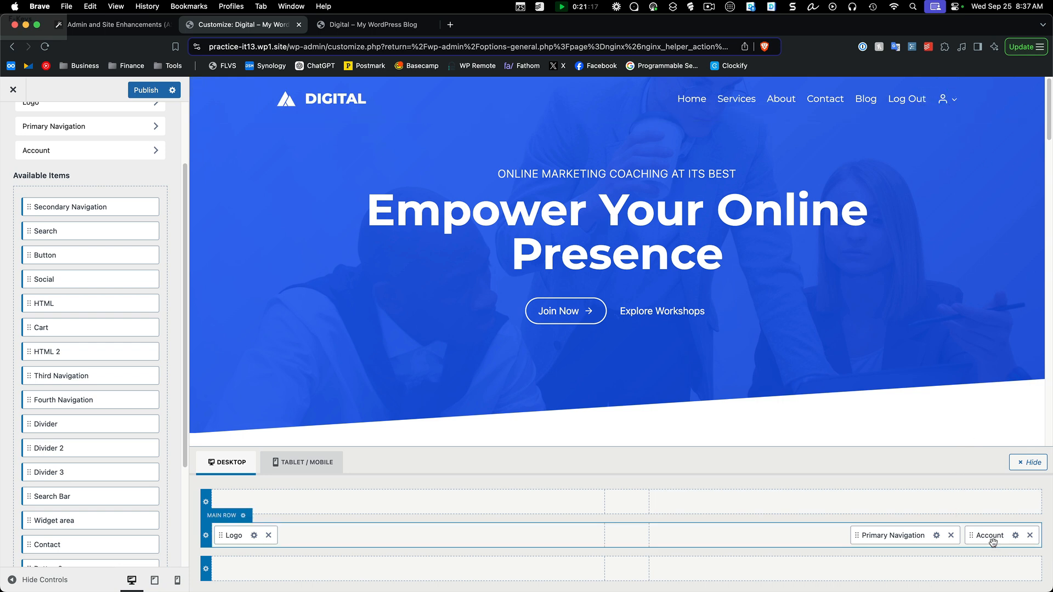
Open the Account header item's settings and set its logged-in account style to Icon + Label
{"action": "left_click", "coordinate": [1015, 536]}
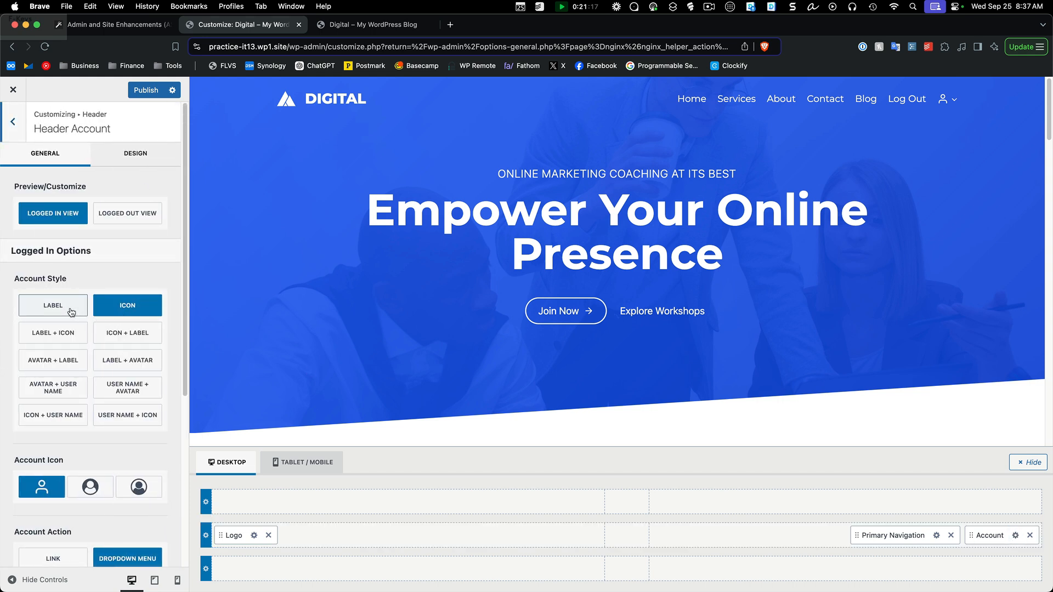
{"action": "scroll", "coordinate": [140, 488], "scroll_direction": "down", "scroll_amount": 2}
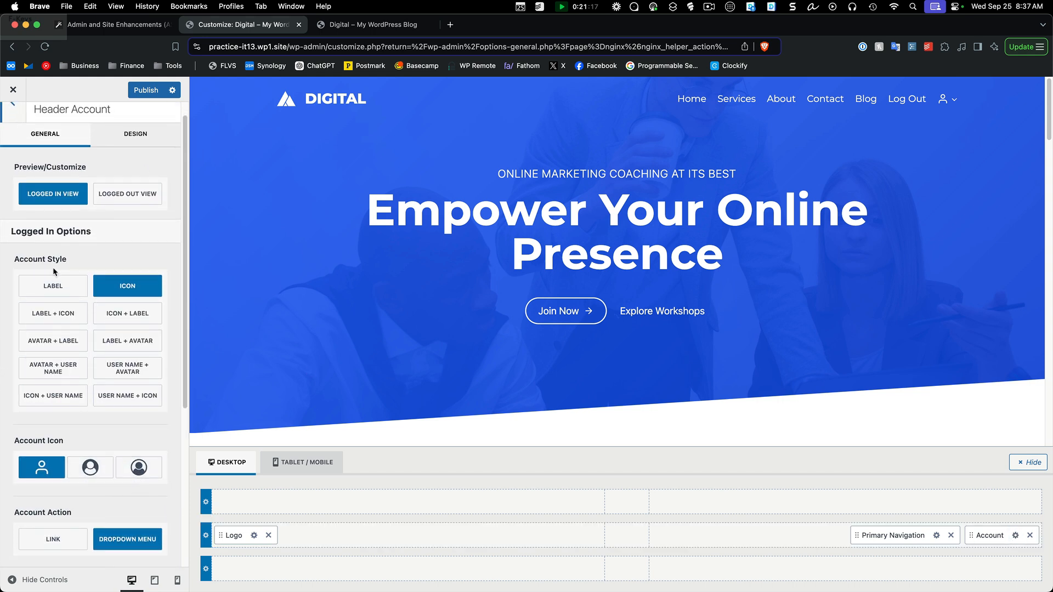
{"action": "left_click", "coordinate": [141, 321]}
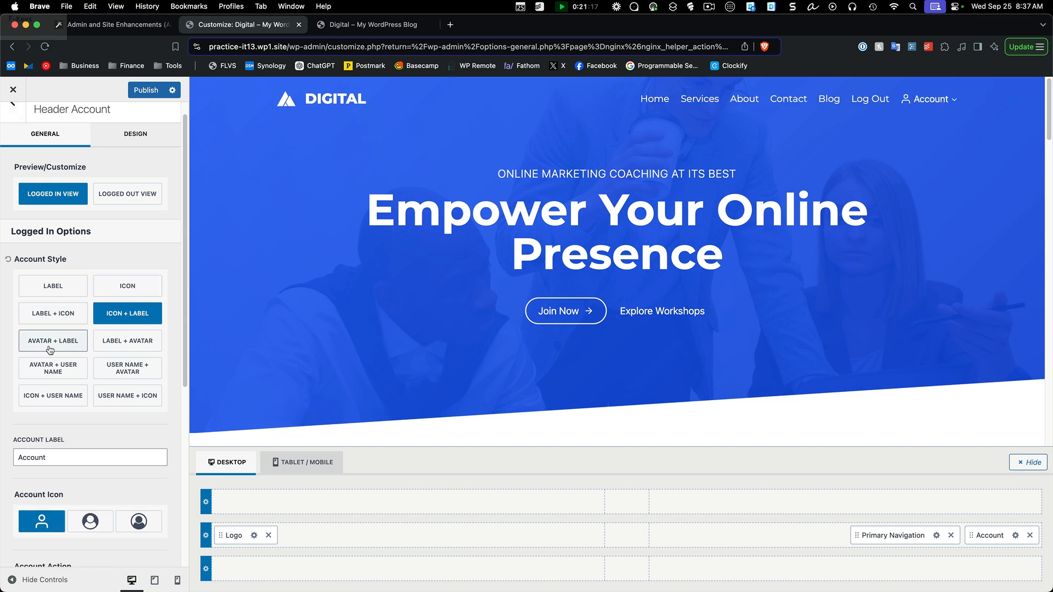
Change the logged-in account action to Link and set the account item link to /my-account/
{"action": "scroll", "coordinate": [59, 478], "scroll_direction": "down", "scroll_amount": 1}
{"action": "scroll", "coordinate": [59, 479], "scroll_direction": "down", "scroll_amount": 10}
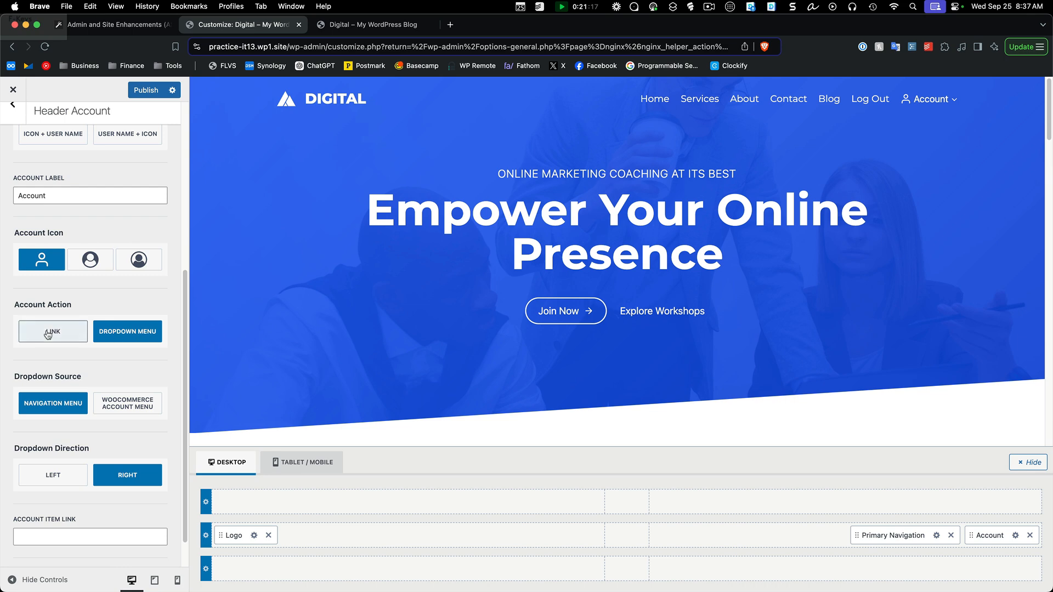
{"action": "left_click", "coordinate": [54, 330]}
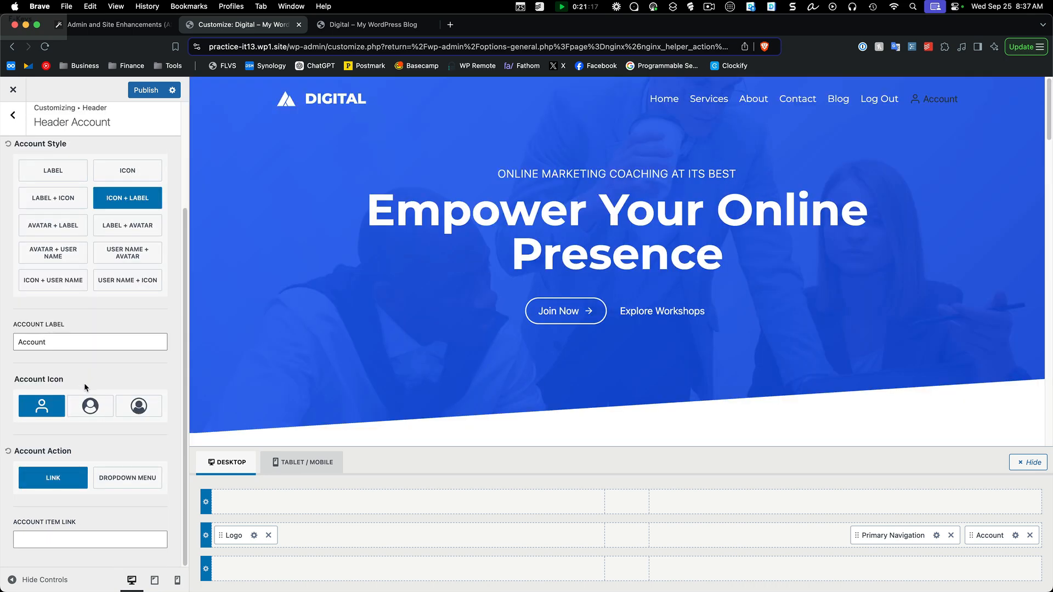
{"action": "left_click", "coordinate": [69, 536]}
{"action": "type", "text": "/my-account/"}
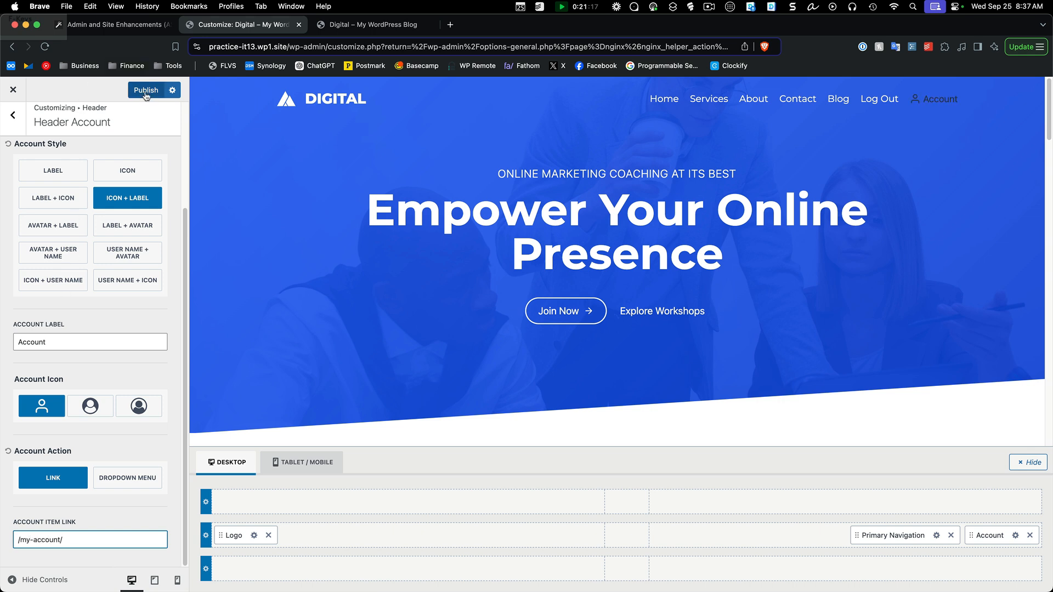
Open the Header Account's design settings and locate the Account Colors option for the logged-in view
{"action": "scroll", "coordinate": [137, 365], "scroll_direction": "up", "scroll_amount": 4}
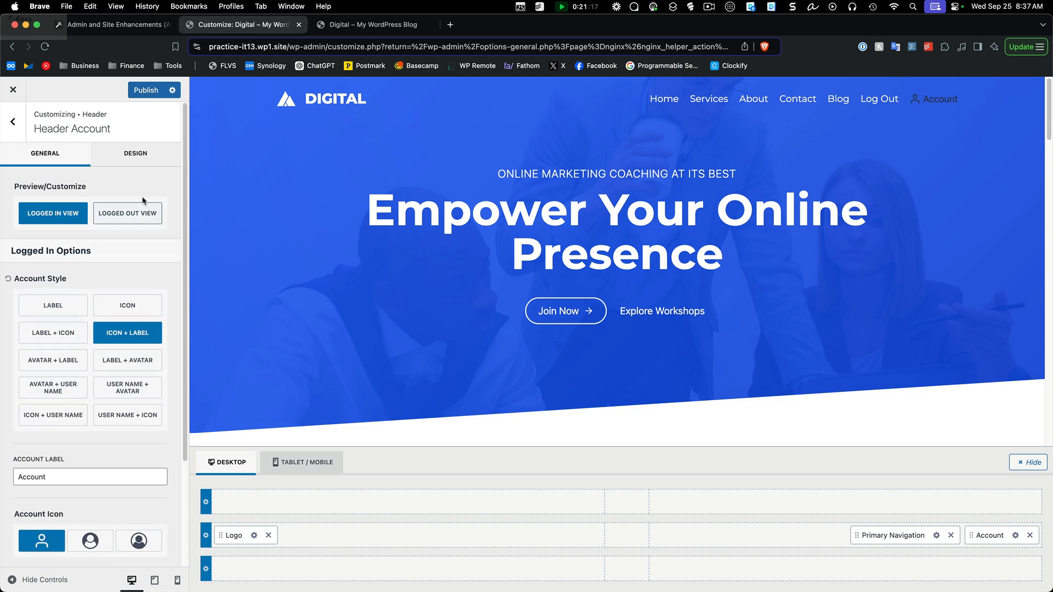
{"action": "left_click", "coordinate": [141, 151]}
{"action": "scroll", "coordinate": [124, 168], "scroll_direction": "down", "scroll_amount": 5}
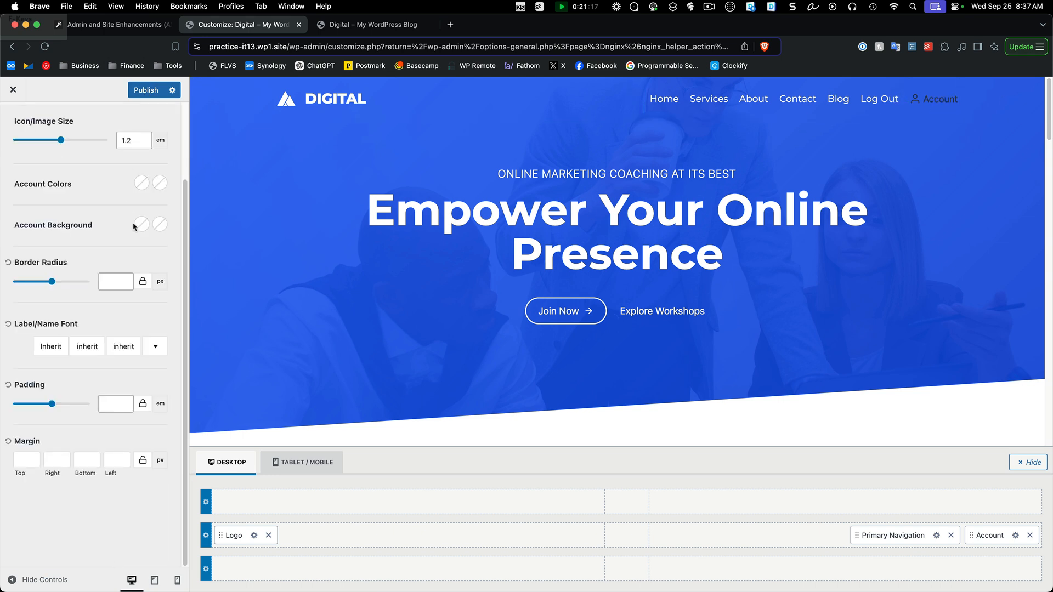
{"action": "scroll", "coordinate": [133, 226], "scroll_direction": "up", "scroll_amount": 3}
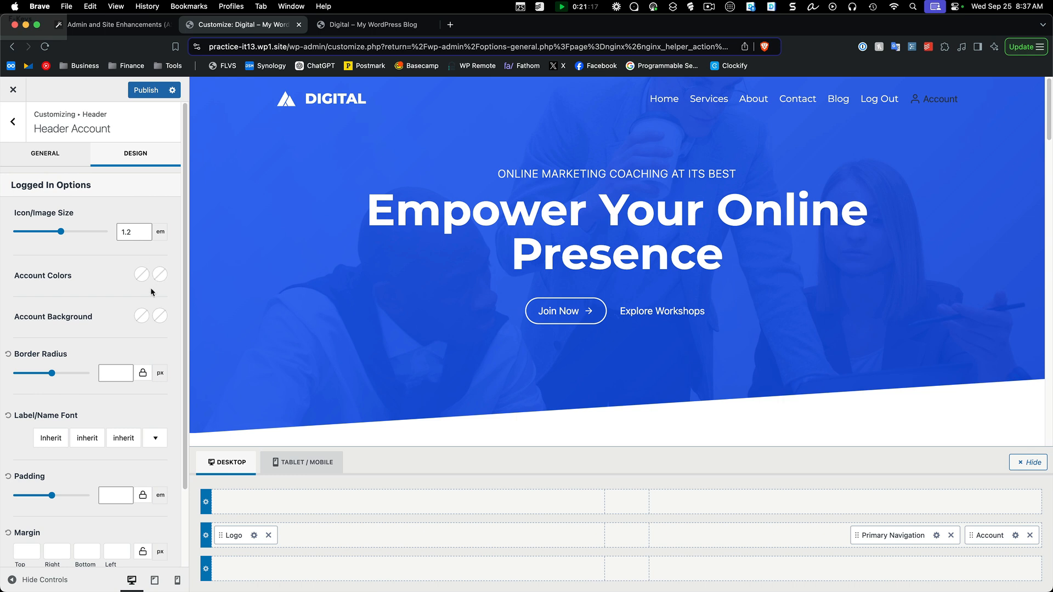